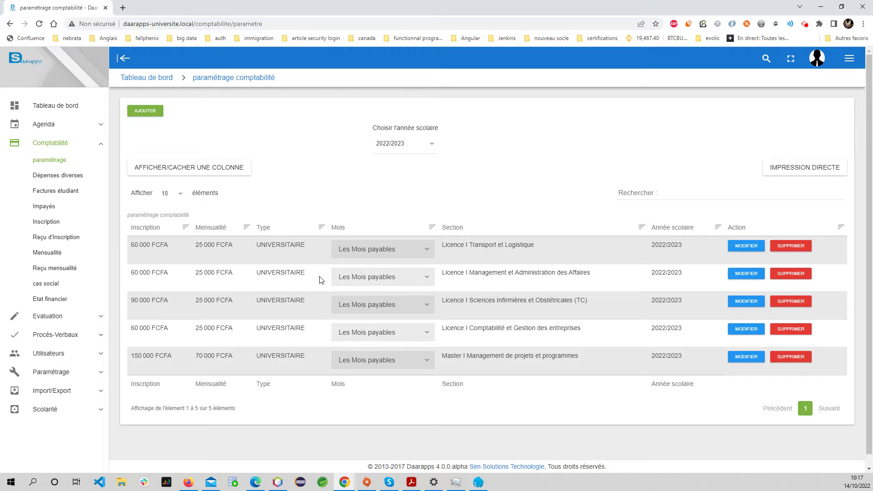
Check the payable months listed for the first fee row
{"action": "scroll", "coordinate": [421, 296], "scroll_direction": "down", "scroll_amount": 1}
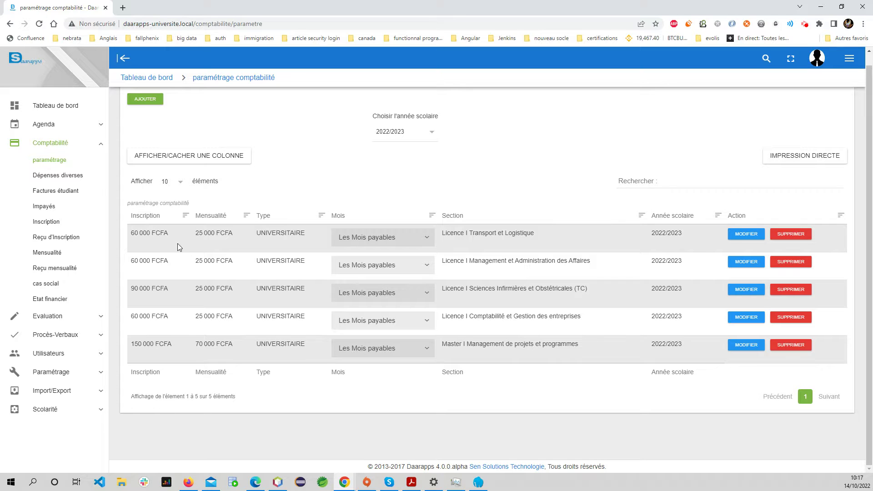
{"action": "left_click", "coordinate": [380, 239]}
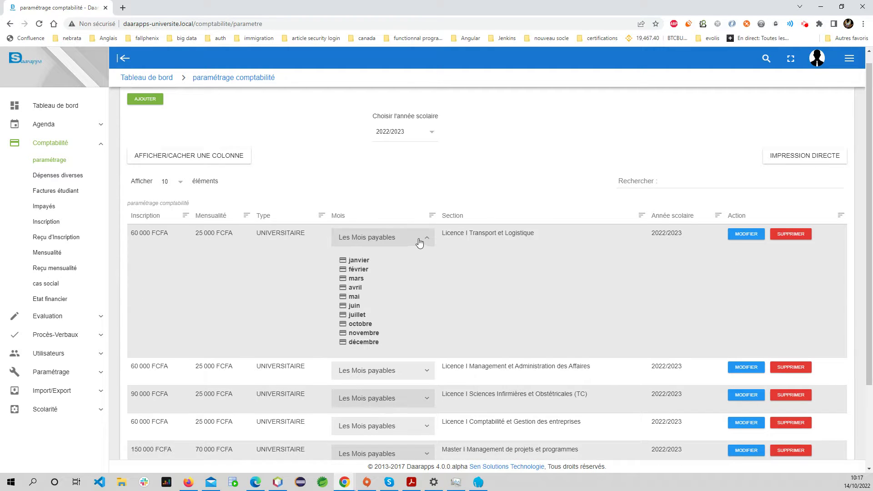
{"action": "left_click", "coordinate": [419, 241]}
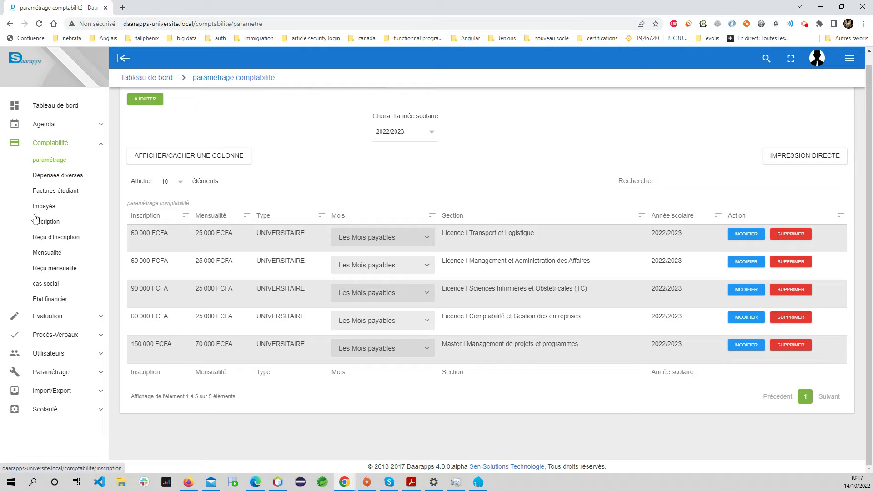
Open the Etudiant list under Utilisateurs and start a new student record
{"action": "left_click", "coordinate": [101, 143]}
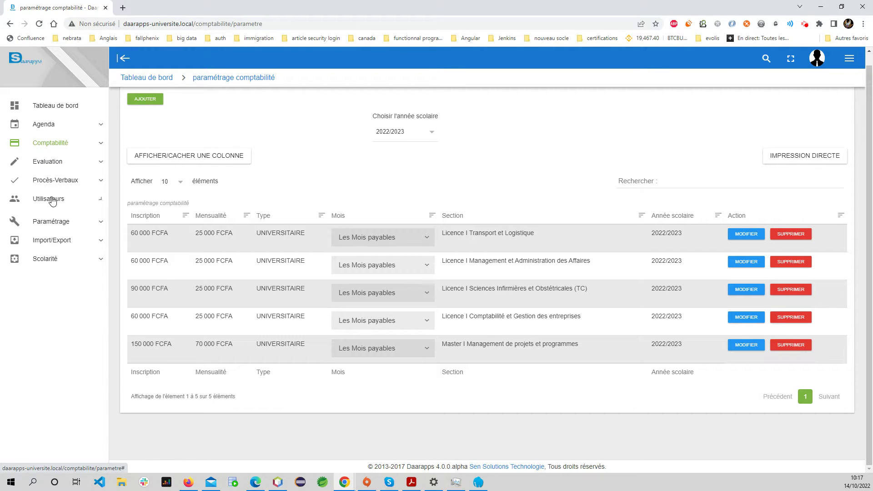
{"action": "left_click", "coordinate": [52, 198]}
{"action": "left_click", "coordinate": [44, 246]}
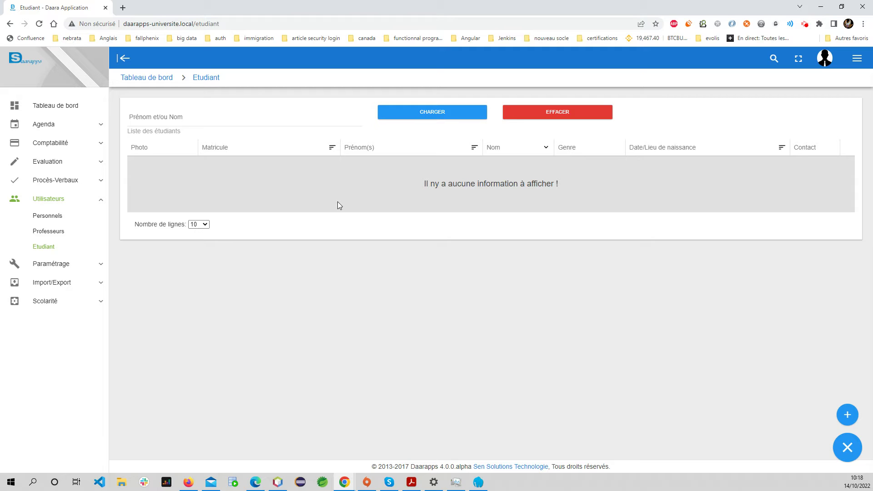
{"action": "left_click", "coordinate": [847, 415]}
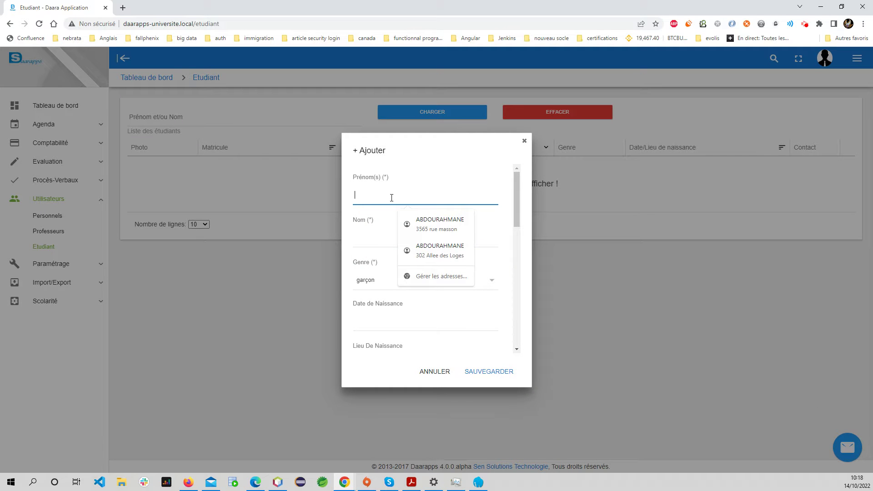
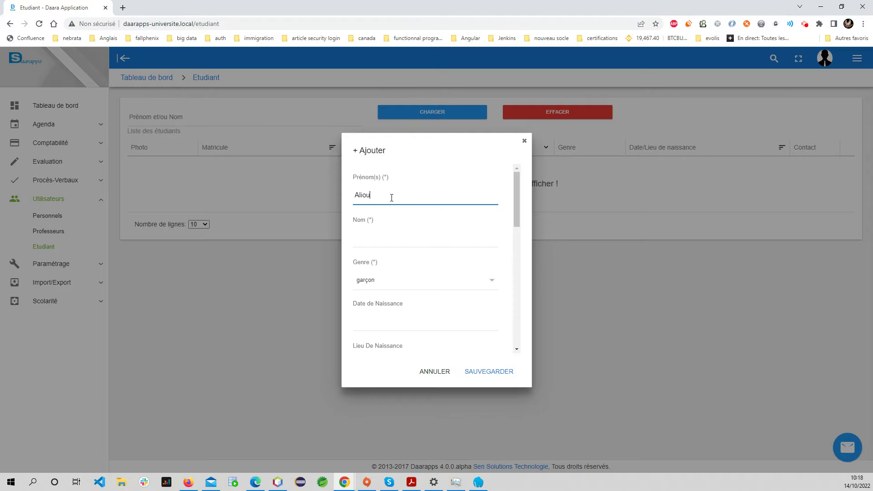
{"action": "left_click", "coordinate": [384, 237]}
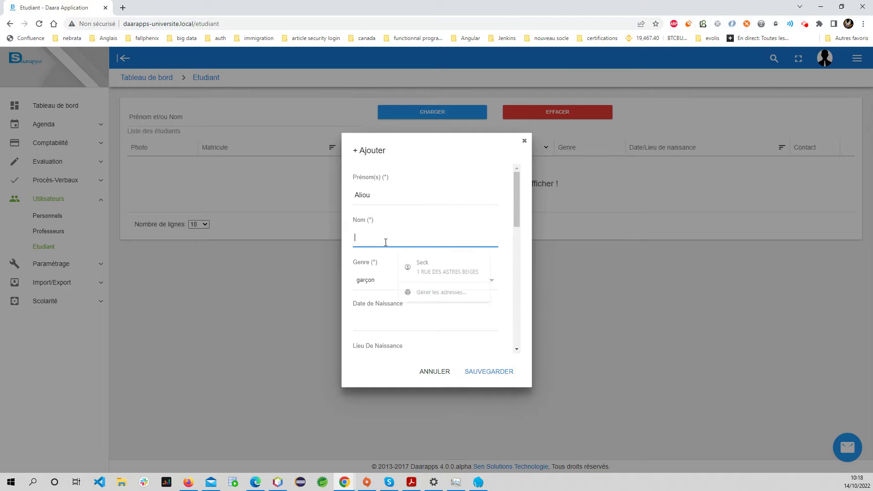
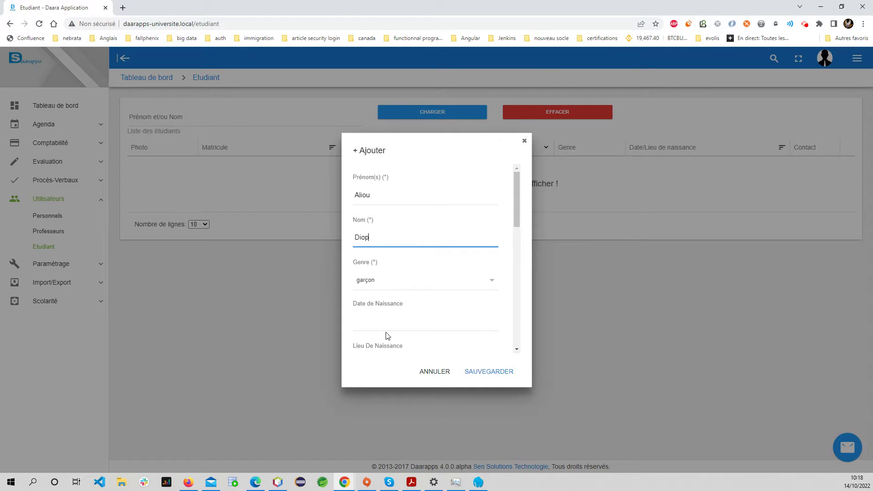
{"action": "left_click", "coordinate": [395, 321]}
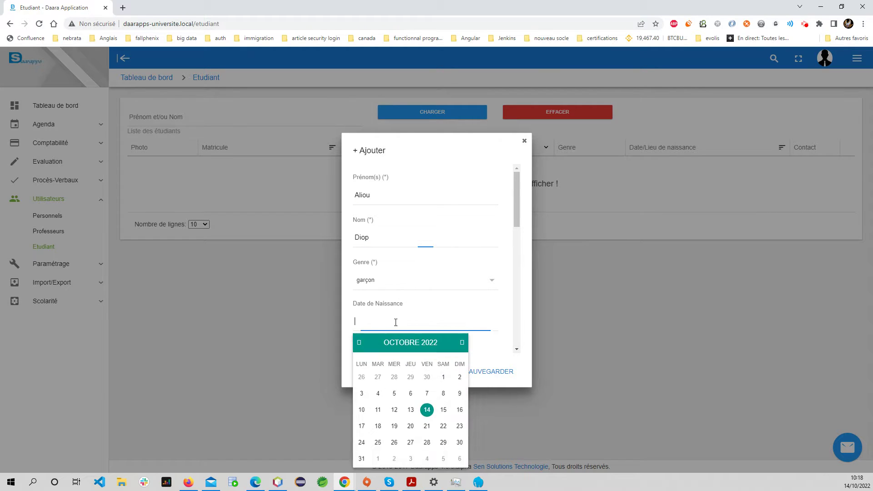
{"action": "left_click", "coordinate": [429, 411]}
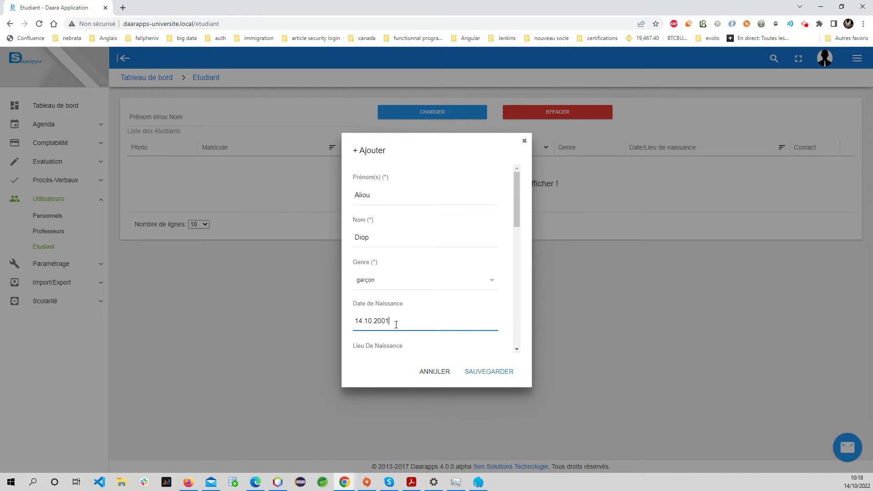
{"action": "left_click", "coordinate": [388, 361]}
Set the birthplace to Rufisque and fill the address from a saved suggestion
{"action": "scroll", "coordinate": [391, 325], "scroll_direction": "down", "scroll_amount": 1}
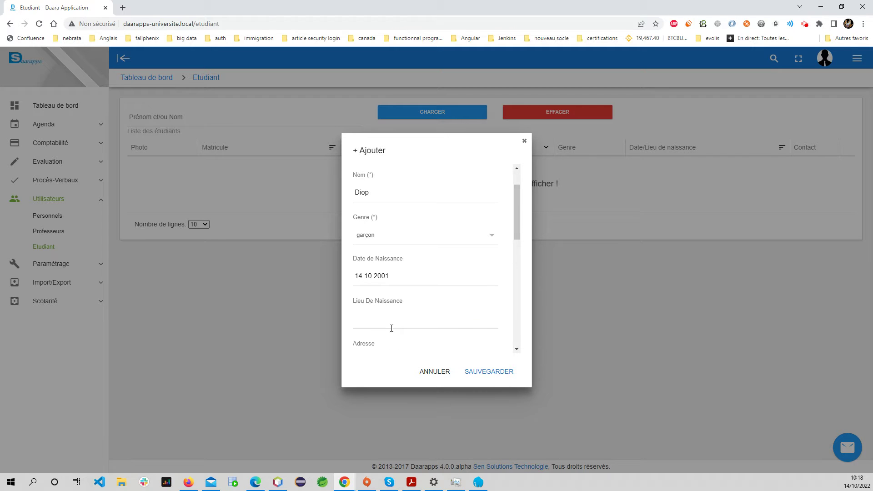
{"action": "left_click", "coordinate": [367, 315]}
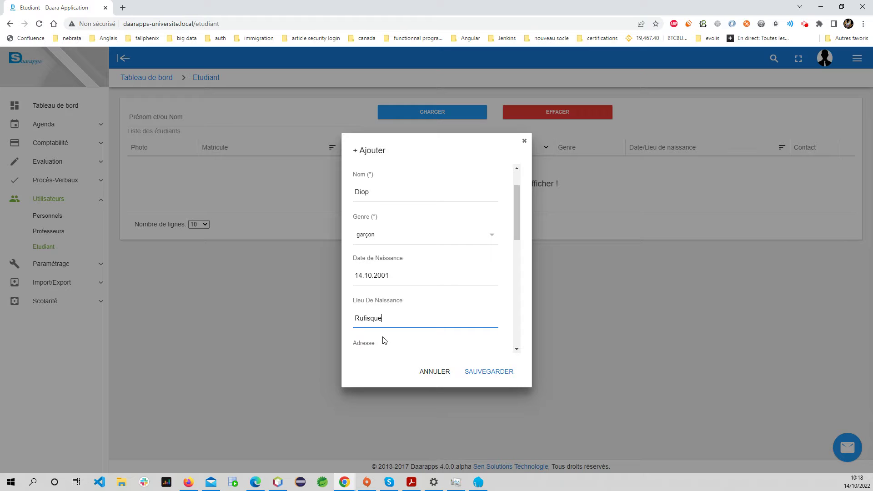
{"action": "left_click", "coordinate": [387, 351]}
{"action": "left_click", "coordinate": [517, 350]}
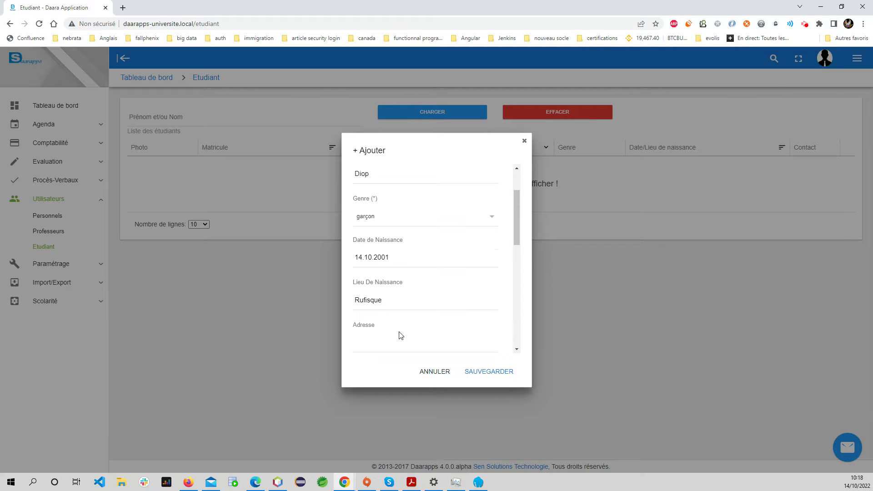
{"action": "left_click", "coordinate": [394, 342]}
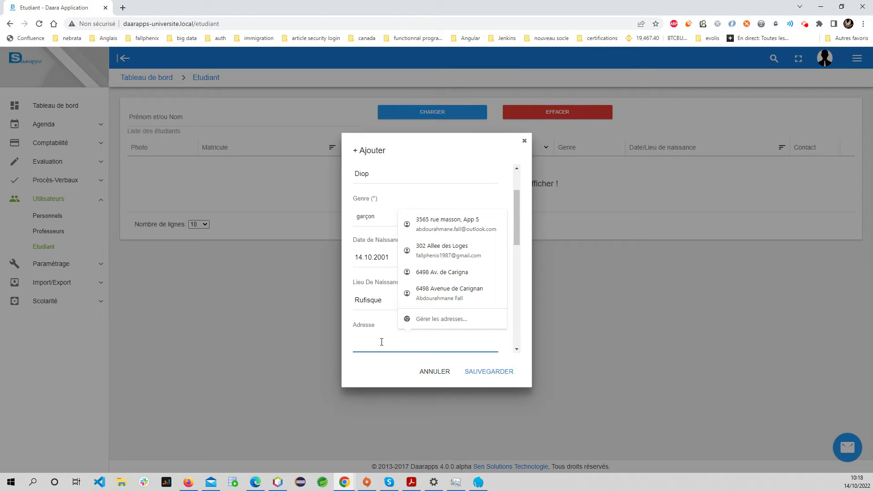
{"action": "left_click", "coordinate": [472, 273]}
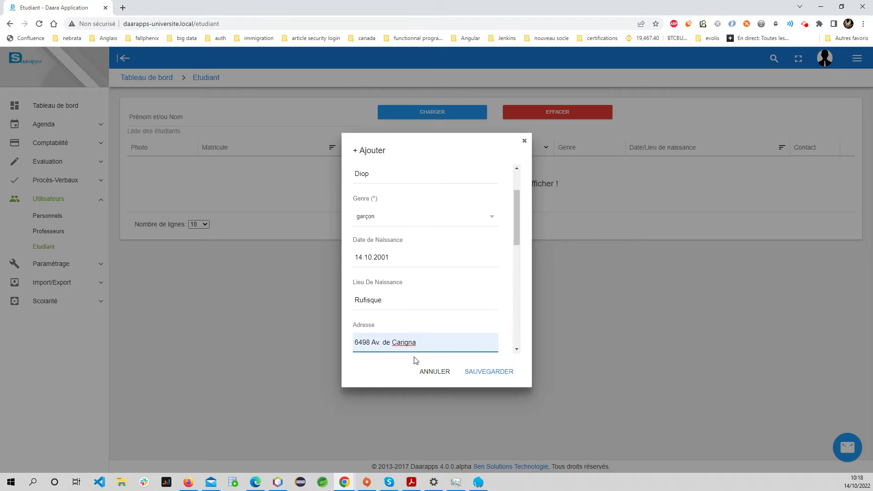
{"action": "scroll", "coordinate": [412, 340], "scroll_direction": "up", "scroll_amount": 2}
{"action": "scroll", "coordinate": [411, 314], "scroll_direction": "down", "scroll_amount": 5}
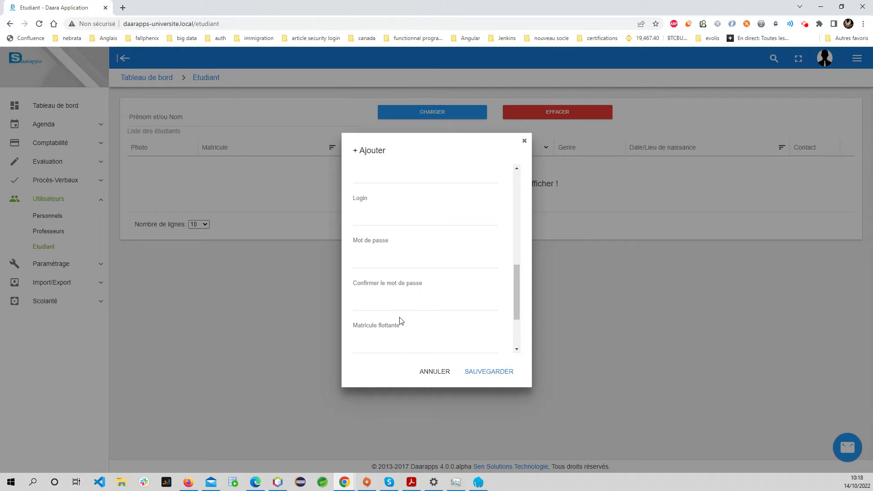
{"action": "scroll", "coordinate": [396, 309], "scroll_direction": "up", "scroll_amount": 5}
{"action": "scroll", "coordinate": [377, 284], "scroll_direction": "down", "scroll_amount": 4}
{"action": "scroll", "coordinate": [376, 290], "scroll_direction": "up", "scroll_amount": 1}
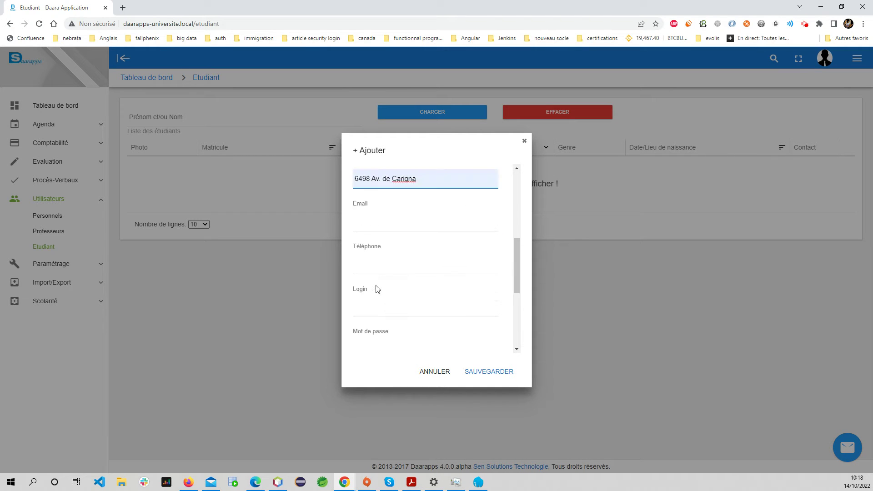
{"action": "scroll", "coordinate": [376, 289], "scroll_direction": "up", "scroll_amount": 1}
Enter the student's e-mail and phone number, leave the login empty, and save
{"action": "left_click", "coordinate": [393, 271]}
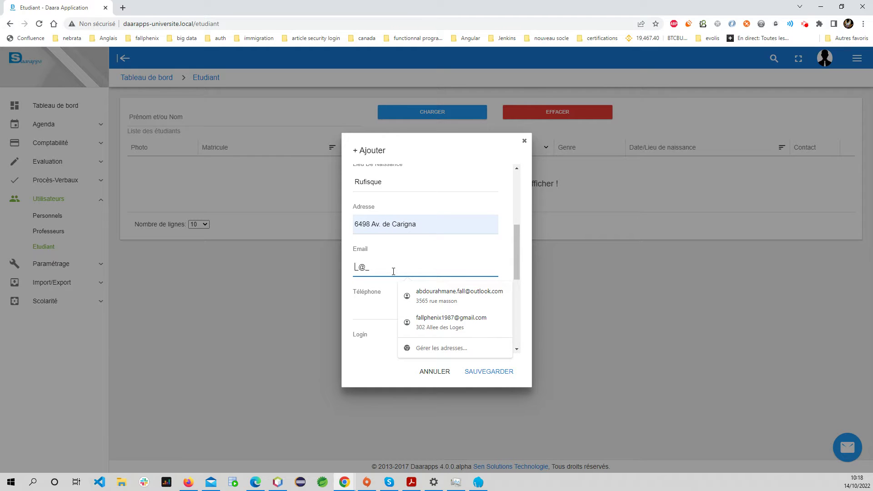
{"action": "type", "text": "email@gmail.com"}
{"action": "left_click", "coordinate": [386, 301]}
{"action": "type", "text": "7_ ___ __ __"}
{"action": "scroll", "coordinate": [419, 269], "scroll_direction": "down", "scroll_amount": 2}
{"action": "left_click", "coordinate": [395, 278]}
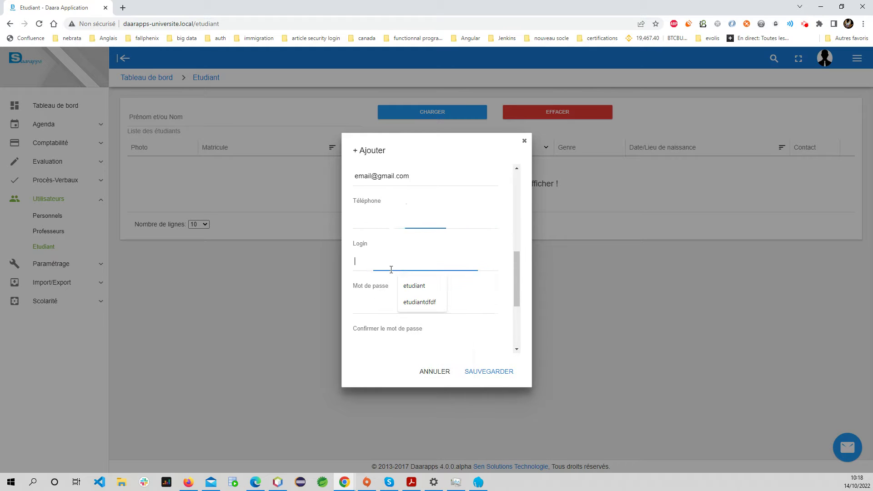
{"action": "left_click", "coordinate": [370, 321]}
{"action": "scroll", "coordinate": [380, 345], "scroll_direction": "down", "scroll_amount": 1}
{"action": "scroll", "coordinate": [380, 345], "scroll_direction": "down", "scroll_amount": 2}
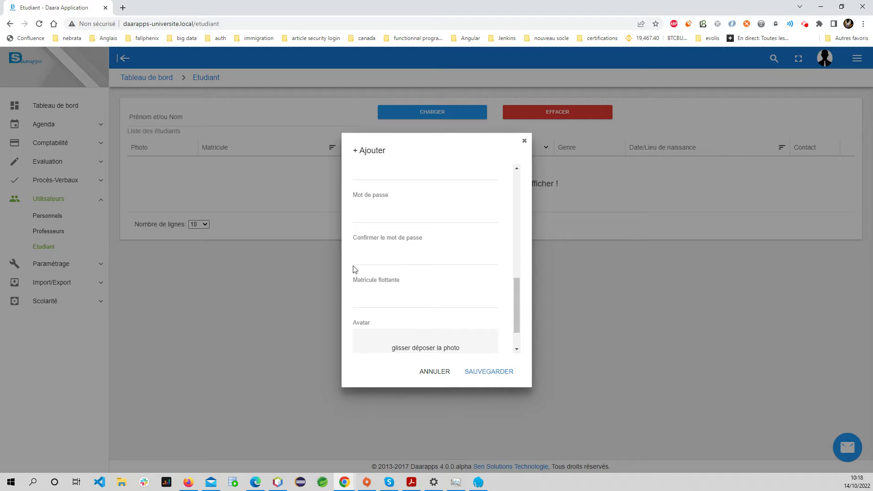
{"action": "scroll", "coordinate": [402, 296], "scroll_direction": "up", "scroll_amount": 6}
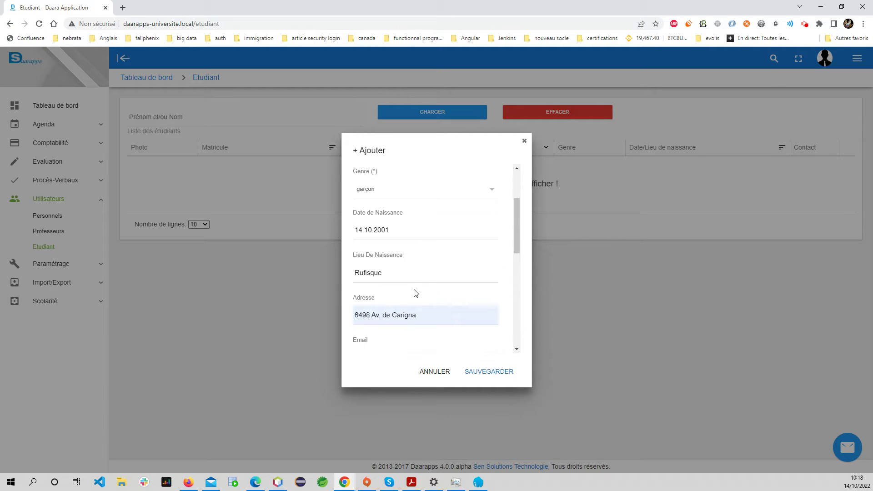
{"action": "left_click", "coordinate": [492, 373]}
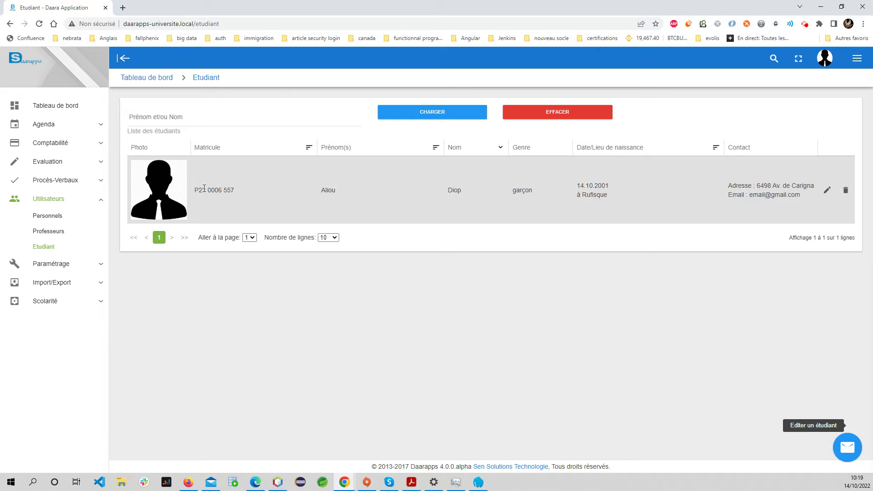
With the saved student listed, show the quick add actions and expand Comptabilité
{"action": "left_click", "coordinate": [847, 447]}
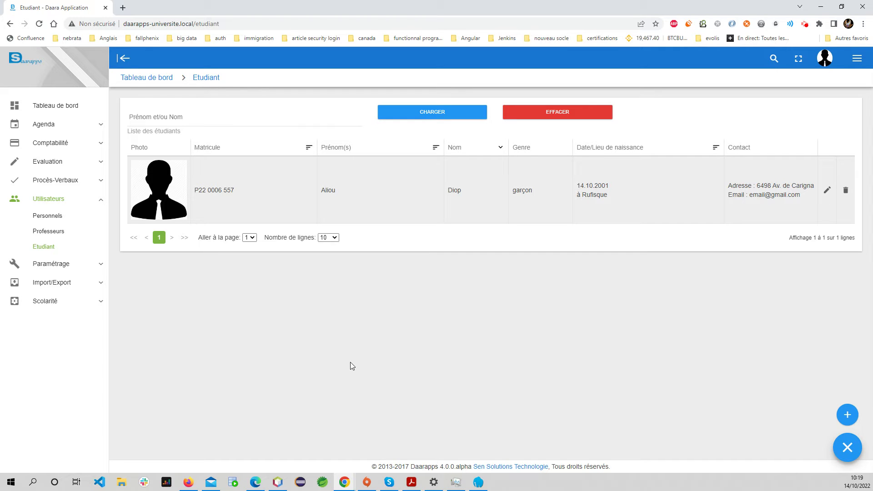
{"action": "left_click", "coordinate": [95, 145]}
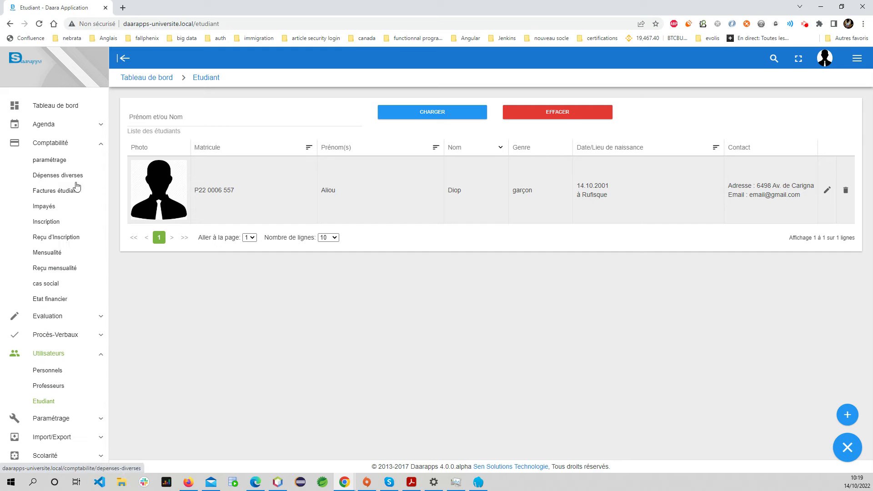
{"action": "left_click", "coordinate": [45, 222]}
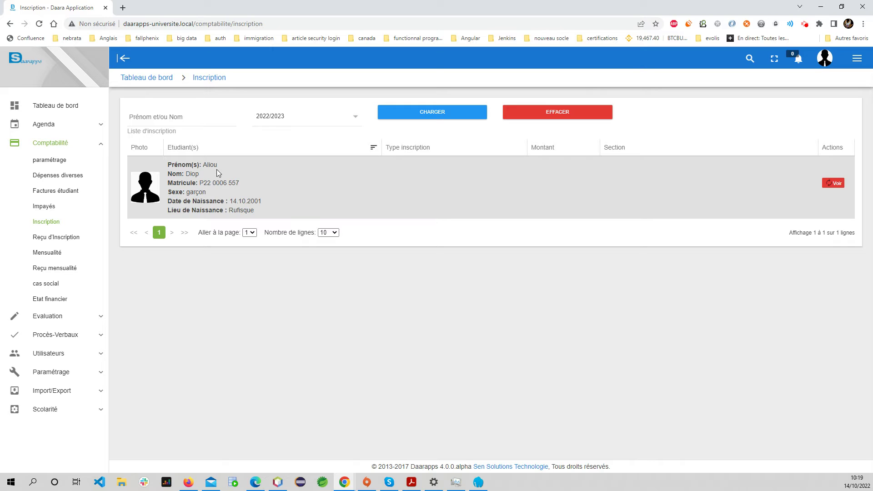
{"action": "left_click", "coordinate": [54, 254]}
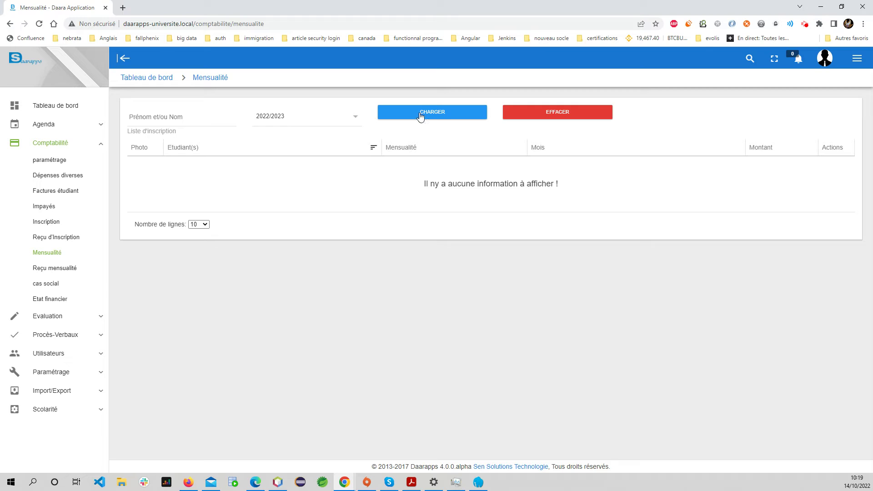
{"action": "left_click", "coordinate": [420, 116]}
{"action": "left_click", "coordinate": [51, 223]}
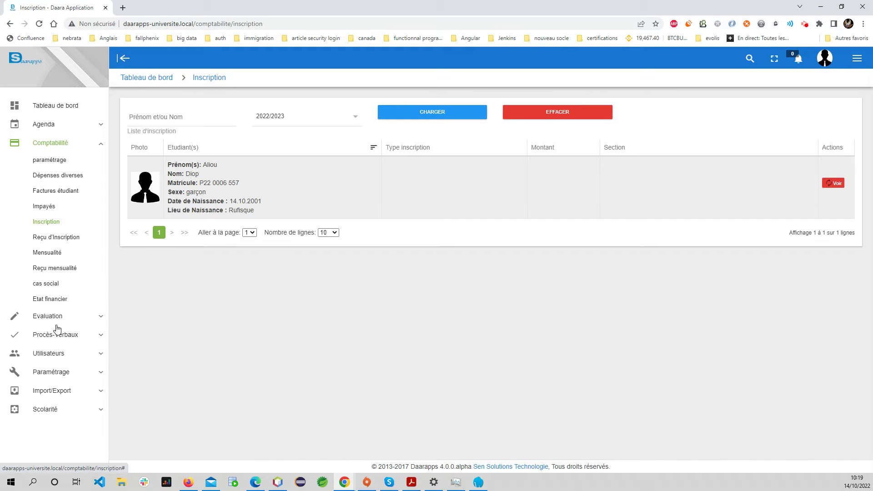
{"action": "left_click", "coordinate": [62, 355]}
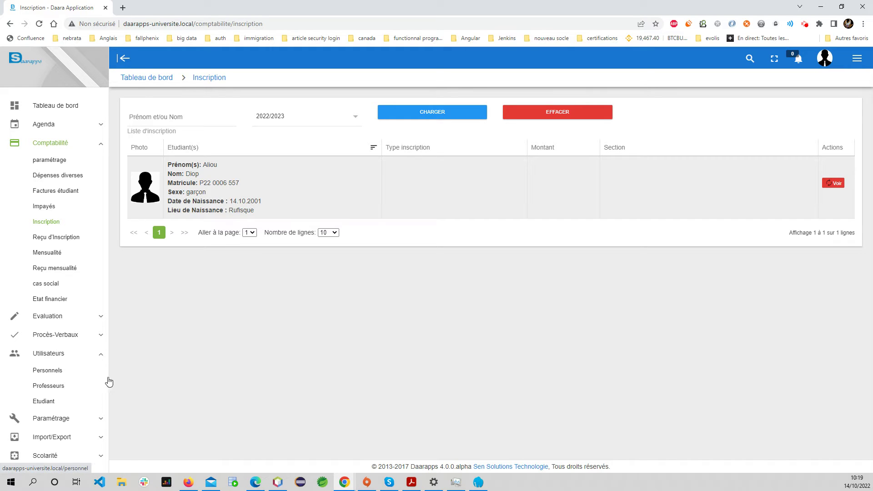
{"action": "left_click", "coordinate": [50, 402]}
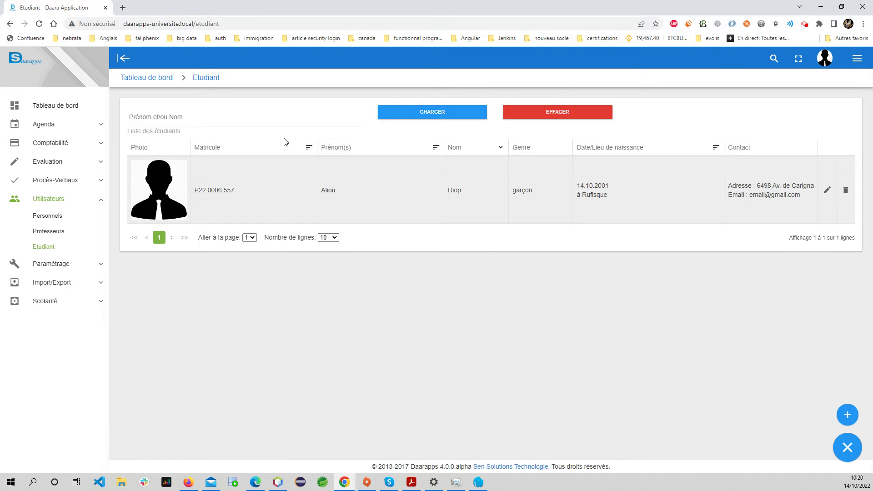
Start a second student with first and last name and birth date 12.10.1998
{"action": "left_click", "coordinate": [847, 414]}
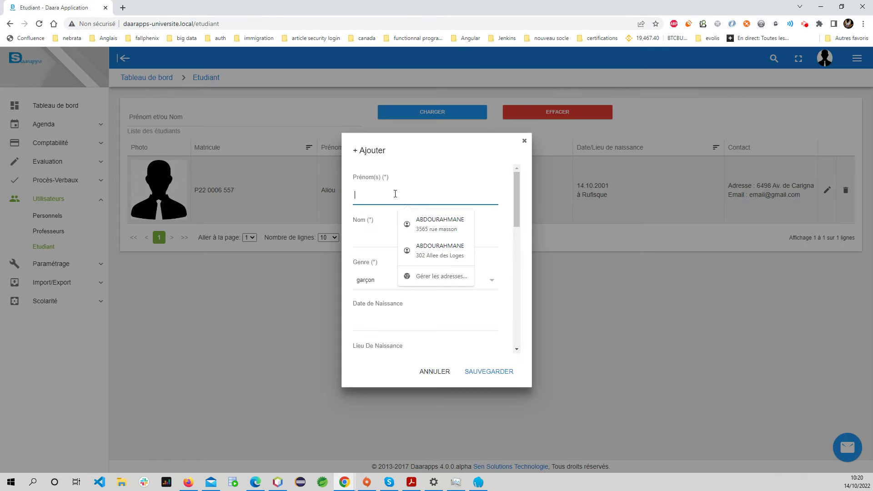
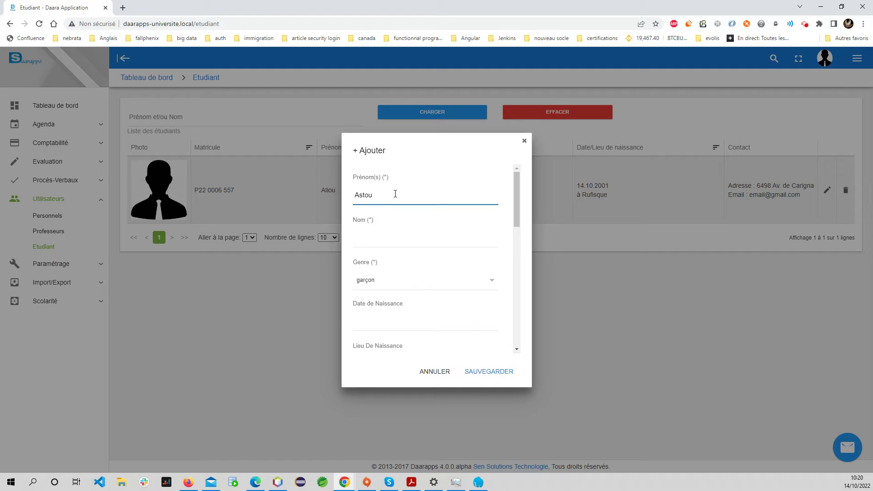
{"action": "left_click", "coordinate": [380, 240]}
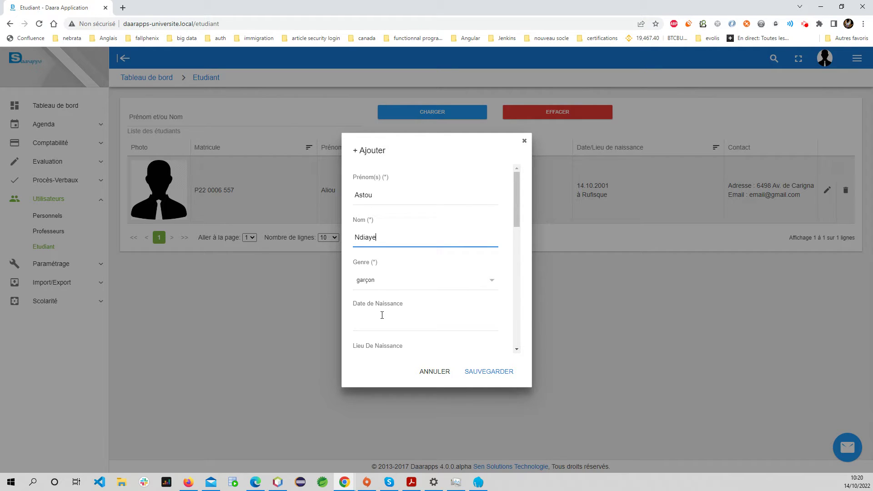
{"action": "left_click", "coordinate": [435, 319]}
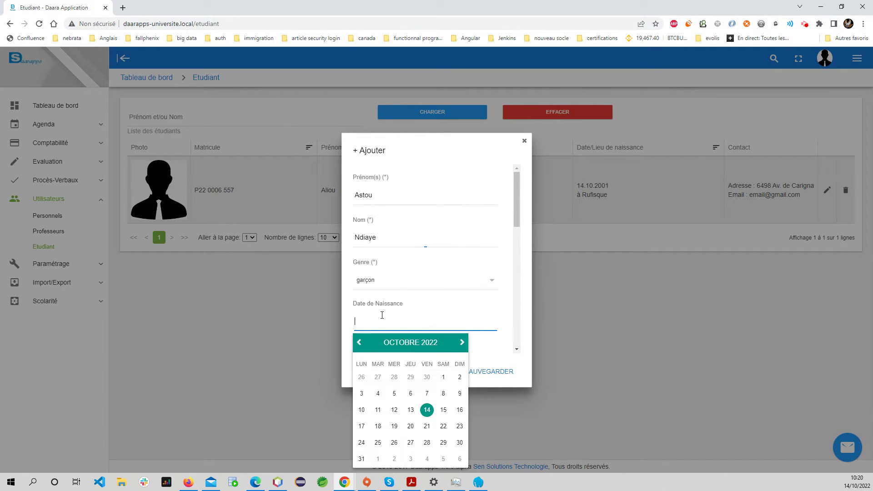
{"action": "left_click", "coordinate": [394, 410]}
{"action": "key", "text": "BackSpace"}
{"action": "key", "text": "BackSpace"}
{"action": "key", "text": "BackSpace"}
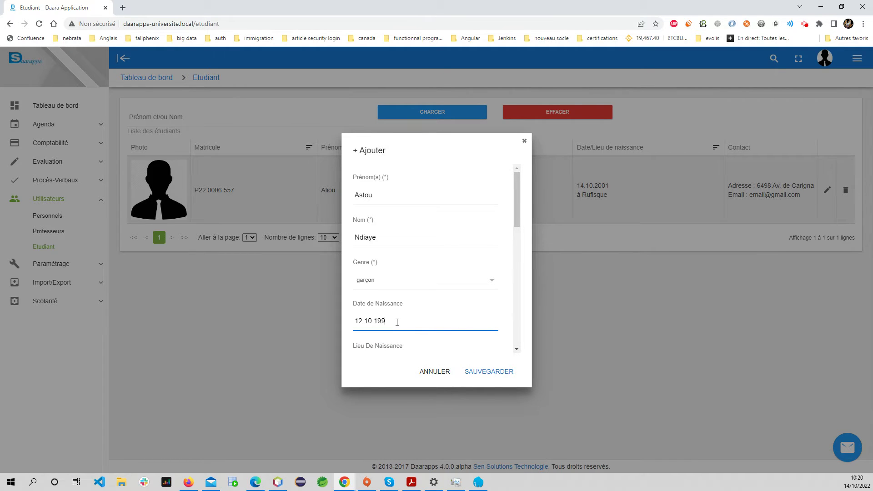
Set the birthplace to Tamba and save the second student record
{"action": "scroll", "coordinate": [391, 309], "scroll_direction": "down", "scroll_amount": 2}
{"action": "left_click", "coordinate": [384, 269]}
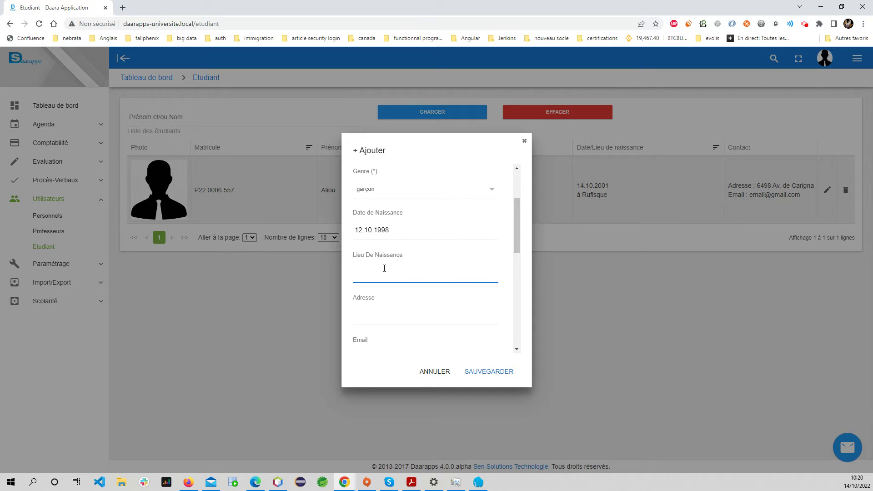
{"action": "type", "text": "Tamba"}
{"action": "scroll", "coordinate": [384, 268], "scroll_direction": "down", "scroll_amount": 3}
{"action": "left_click", "coordinate": [500, 372]}
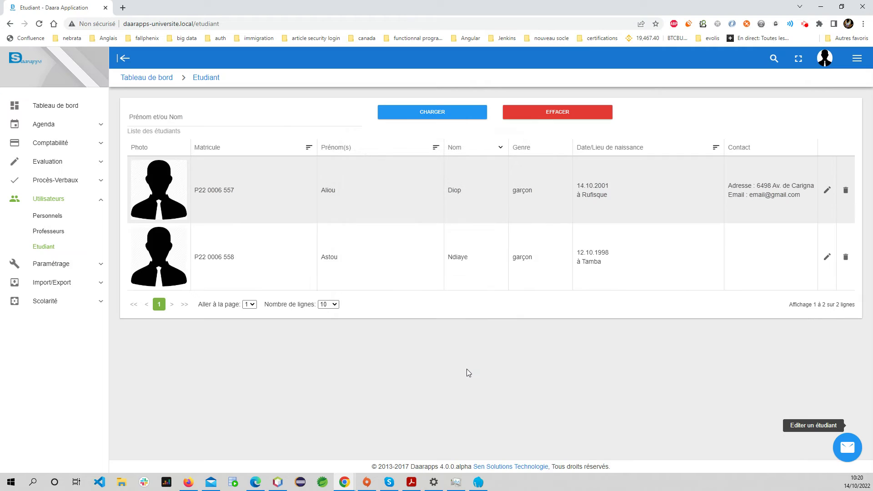
{"action": "left_click", "coordinate": [80, 142]}
On the Inscription page, give the first student section Licence I Transport et Logistique
{"action": "left_click", "coordinate": [51, 223]}
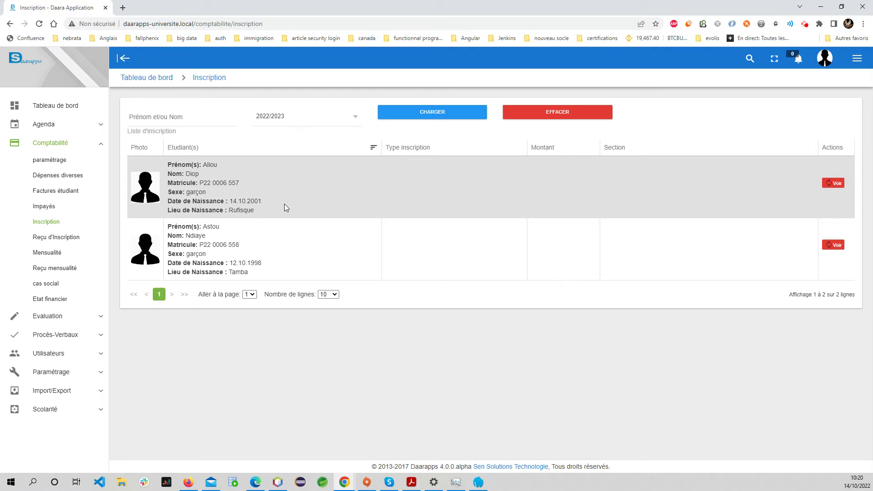
{"action": "left_click", "coordinate": [839, 184]}
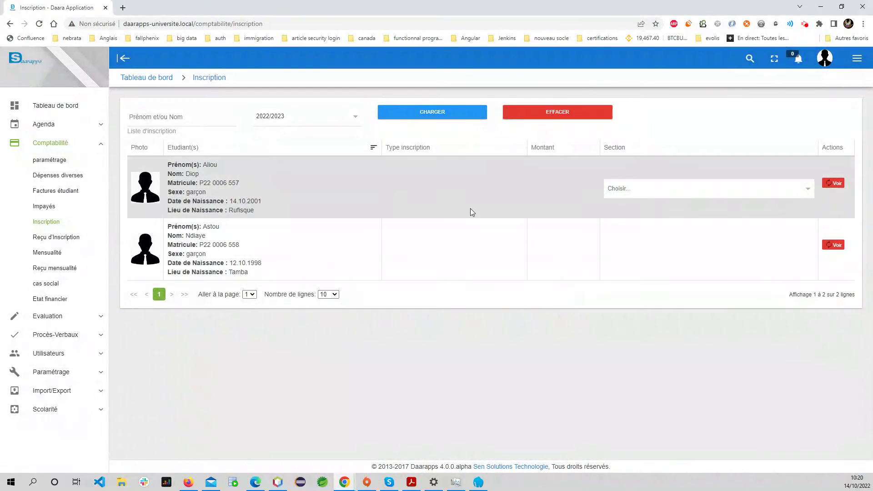
{"action": "left_click", "coordinate": [629, 188]}
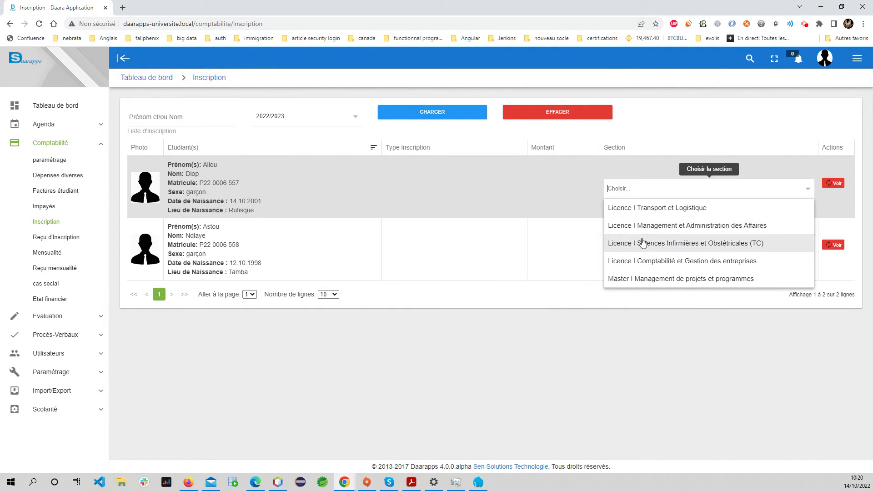
{"action": "left_click", "coordinate": [654, 207]}
{"action": "right_click", "coordinate": [653, 206]}
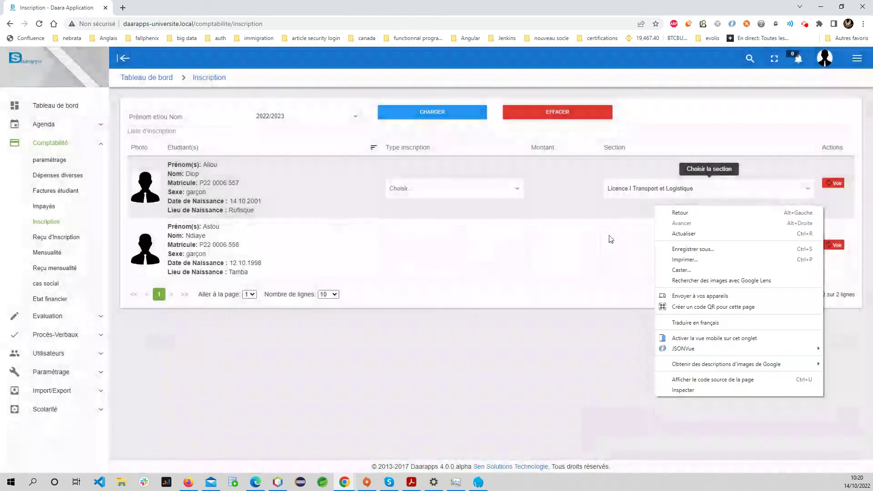
{"action": "left_click", "coordinate": [570, 314]}
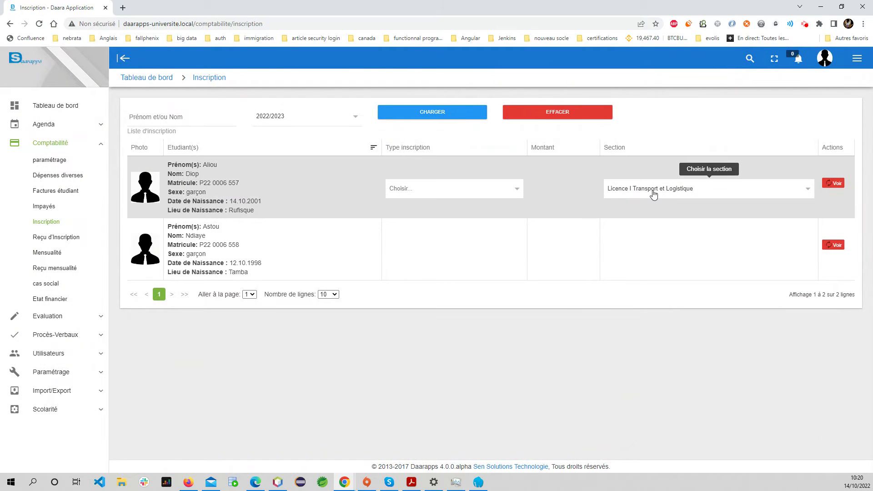
Set type UNIVERSITAIRE, change the amount from 60000 to 25000, and register the student
{"action": "left_click", "coordinate": [449, 189]}
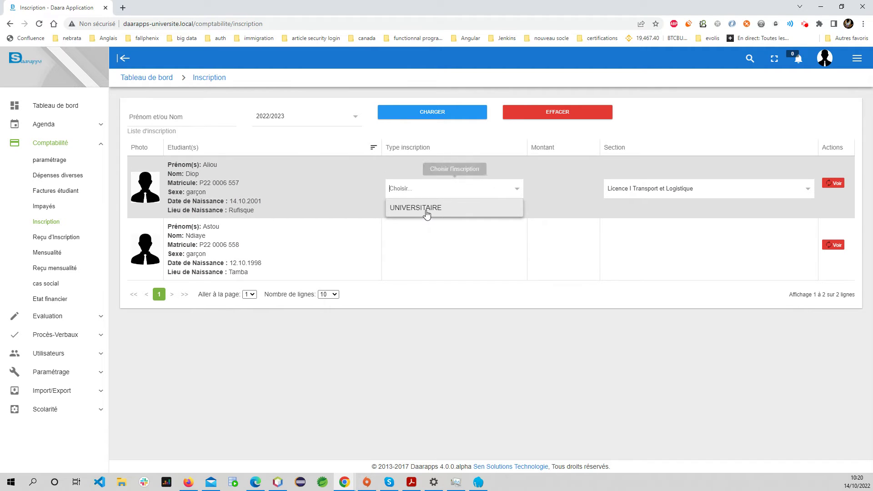
{"action": "left_click", "coordinate": [427, 210]}
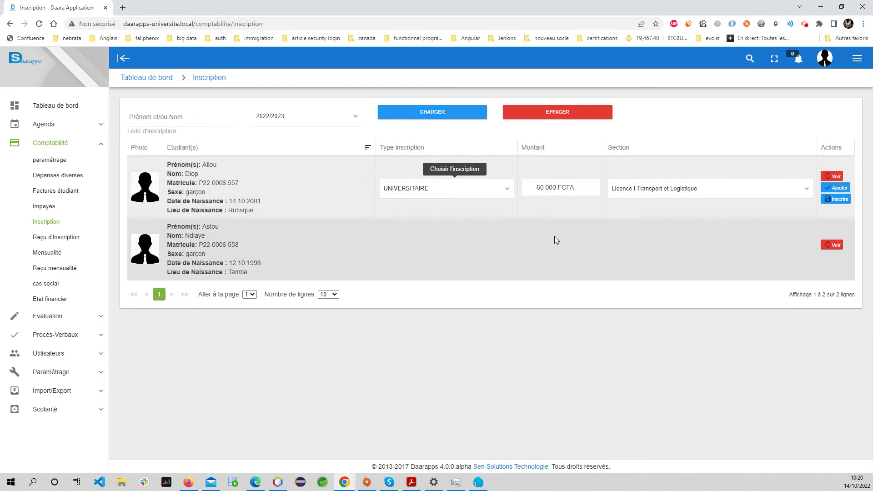
{"action": "left_click", "coordinate": [554, 188]}
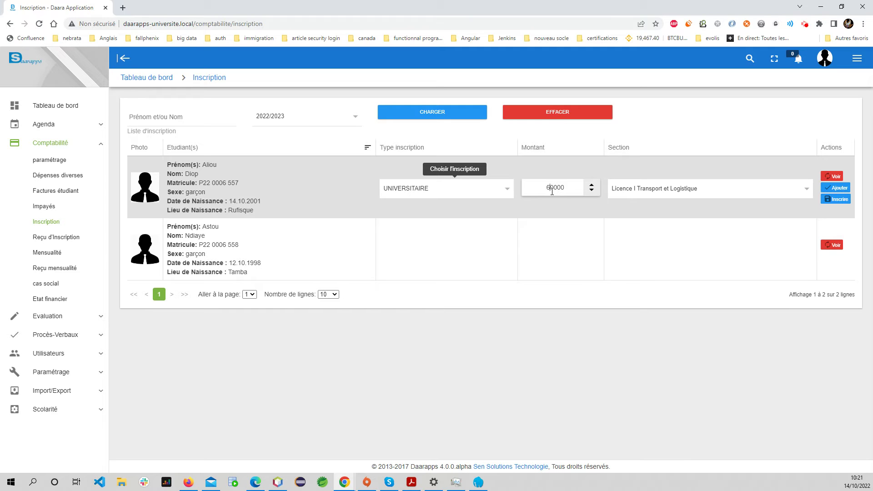
{"action": "left_click_drag", "start_coordinate": [552, 191], "coordinate": [547, 187]}
{"action": "type", "text": "25"}
{"action": "left_click", "coordinate": [560, 289]}
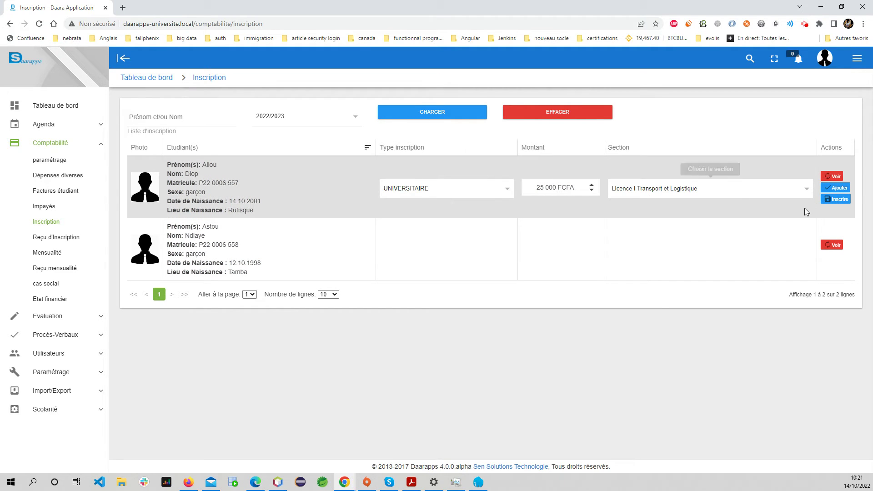
{"action": "left_click", "coordinate": [836, 201]}
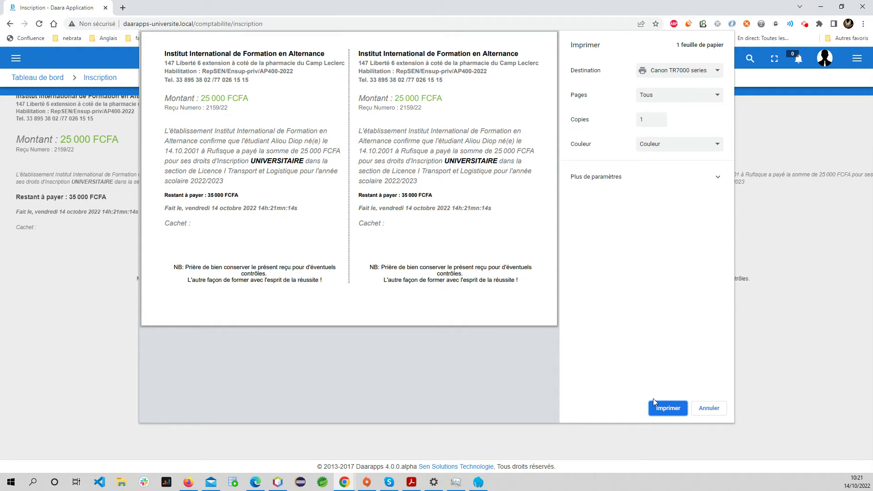
Cancel printing of the registration receipt to return to the Inscription list
{"action": "left_click", "coordinate": [711, 411]}
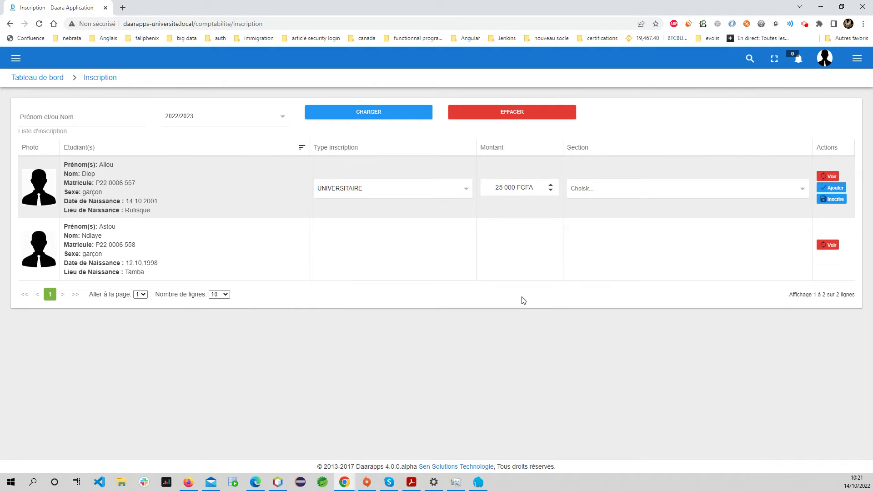
Reload the registrations and set row 1 to Licence I Transport et Logistique, UNIVERSITAIRE
{"action": "left_click", "coordinate": [369, 116]}
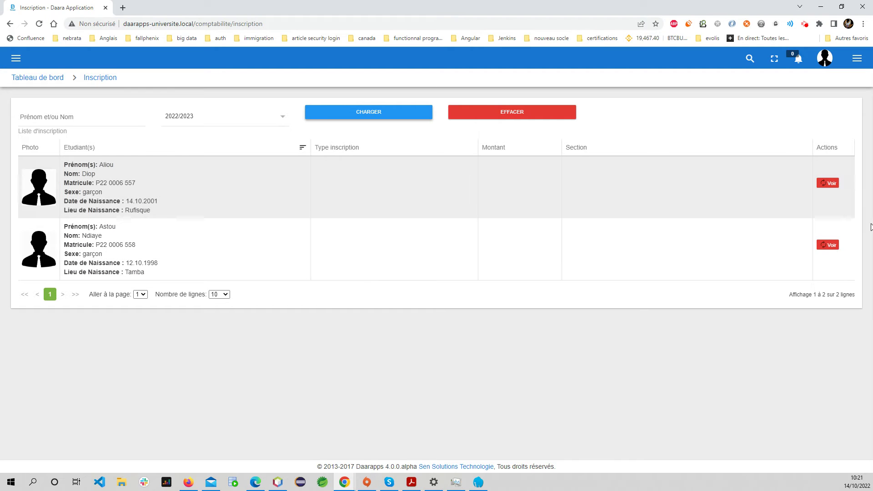
{"action": "left_click", "coordinate": [828, 184]}
{"action": "left_click", "coordinate": [606, 190]}
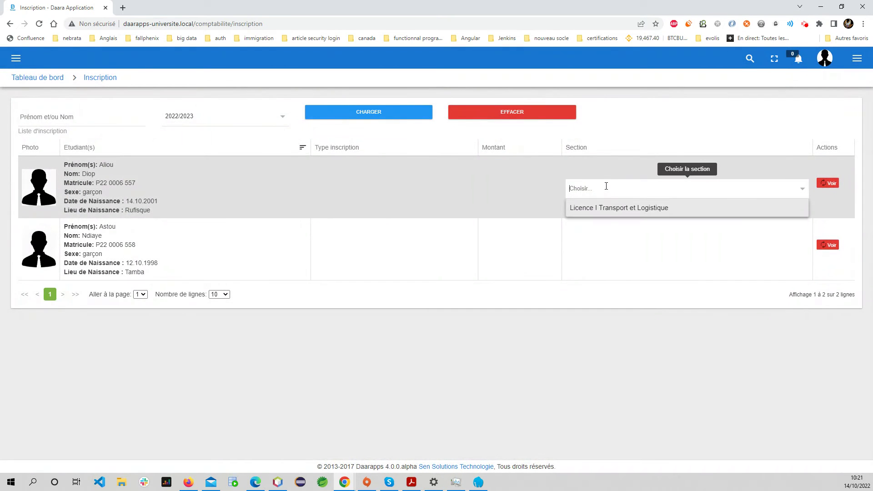
{"action": "left_click", "coordinate": [600, 208]}
{"action": "left_click", "coordinate": [425, 189]}
{"action": "left_click", "coordinate": [375, 207]}
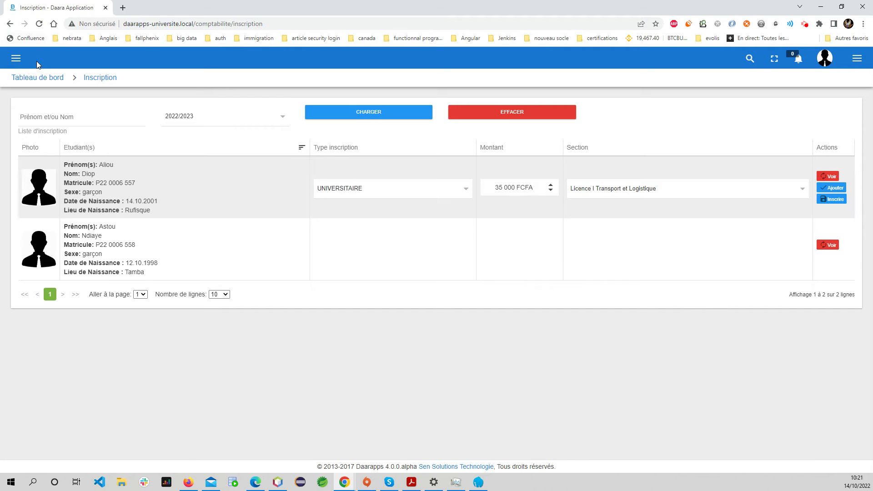
{"action": "left_click", "coordinate": [16, 58]}
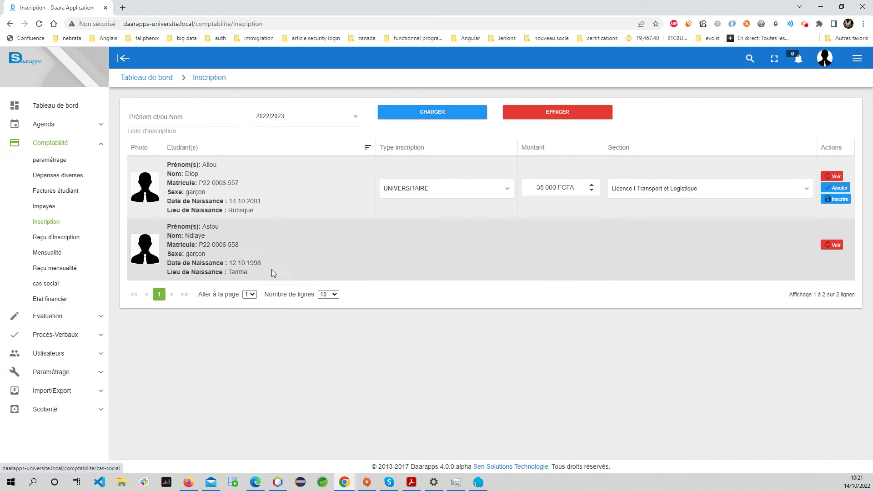
On Reçu d'Inscription, decline cancelling the 25 000 FCFA payment, then open Les Sections
{"action": "left_click", "coordinate": [46, 239]}
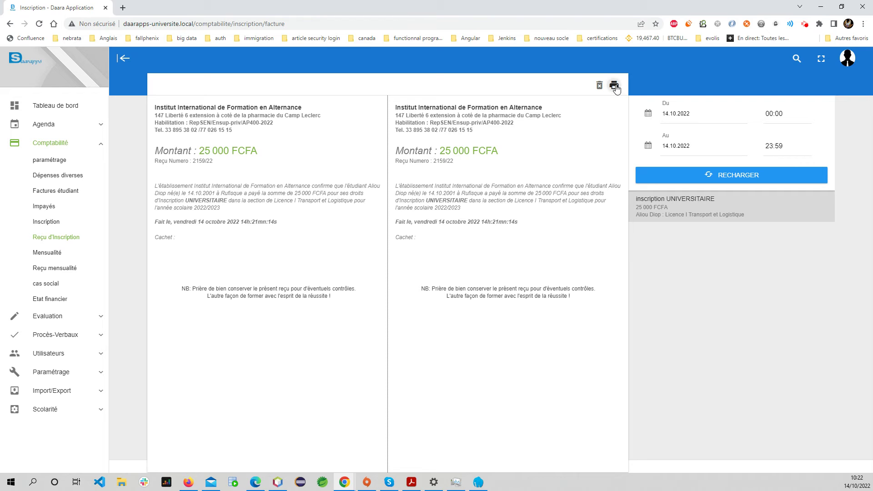
{"action": "left_click", "coordinate": [599, 86]}
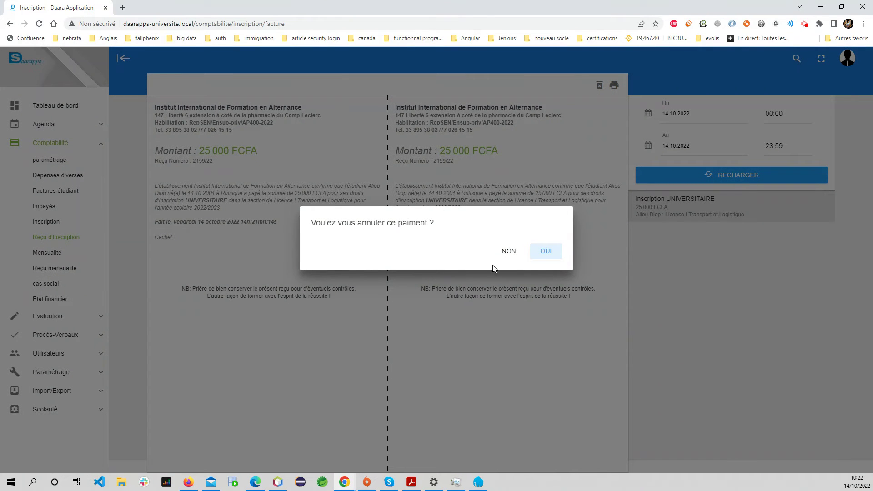
{"action": "left_click", "coordinate": [515, 259]}
{"action": "left_click", "coordinate": [693, 113]}
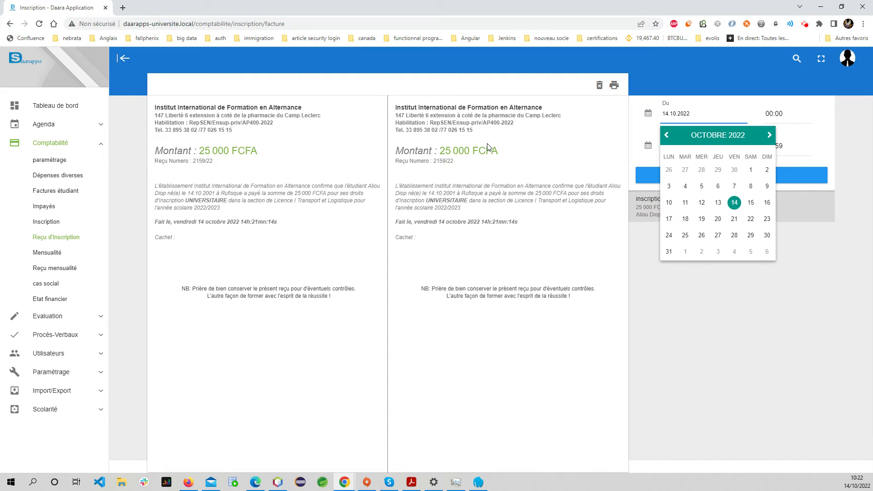
{"action": "left_click", "coordinate": [740, 370]}
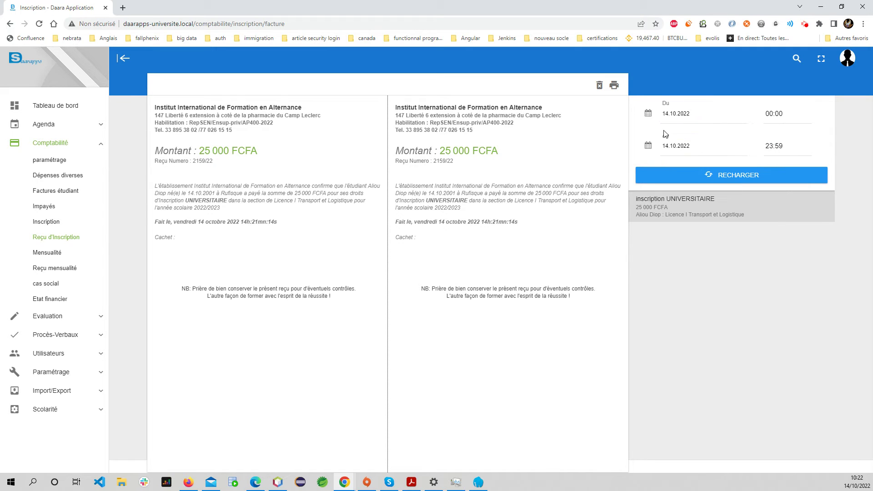
{"action": "left_click", "coordinate": [80, 409]}
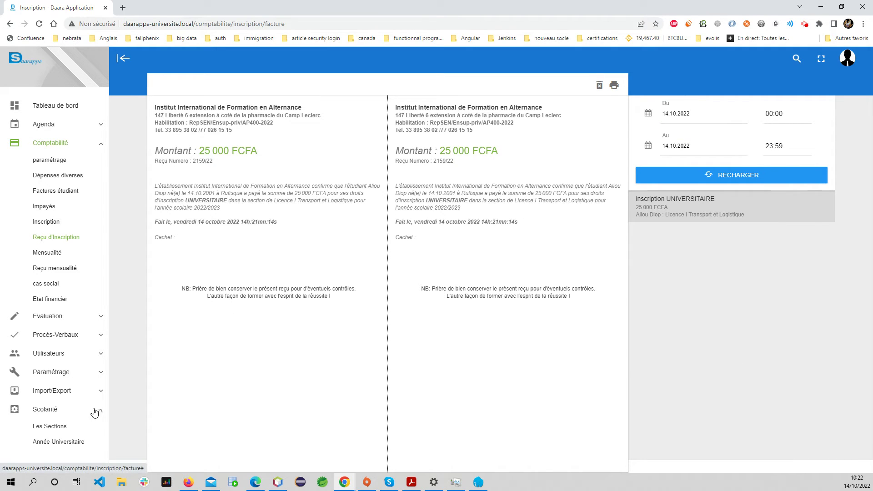
{"action": "left_click", "coordinate": [50, 430]}
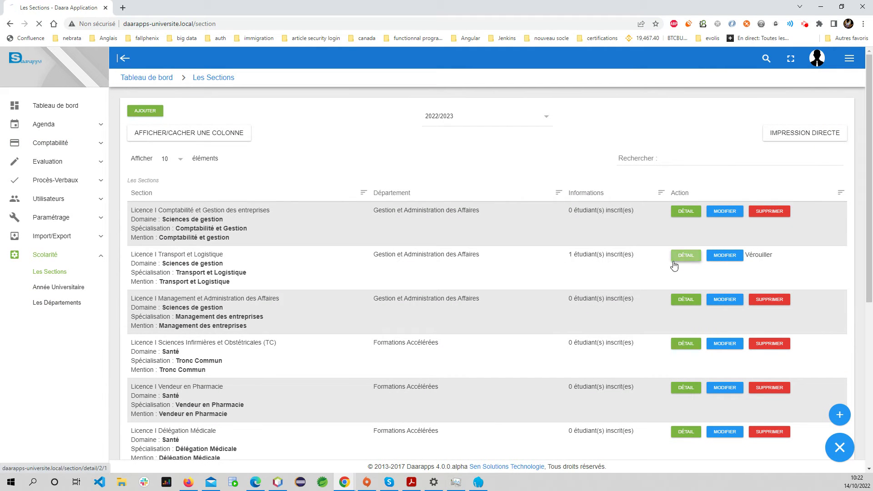
Review Licence I Transport et Logistique details showing one student, then return to Inscription
{"action": "left_click", "coordinate": [686, 255]}
{"action": "scroll", "coordinate": [350, 272], "scroll_direction": "down", "scroll_amount": 1}
{"action": "scroll", "coordinate": [350, 272], "scroll_direction": "down", "scroll_amount": 1}
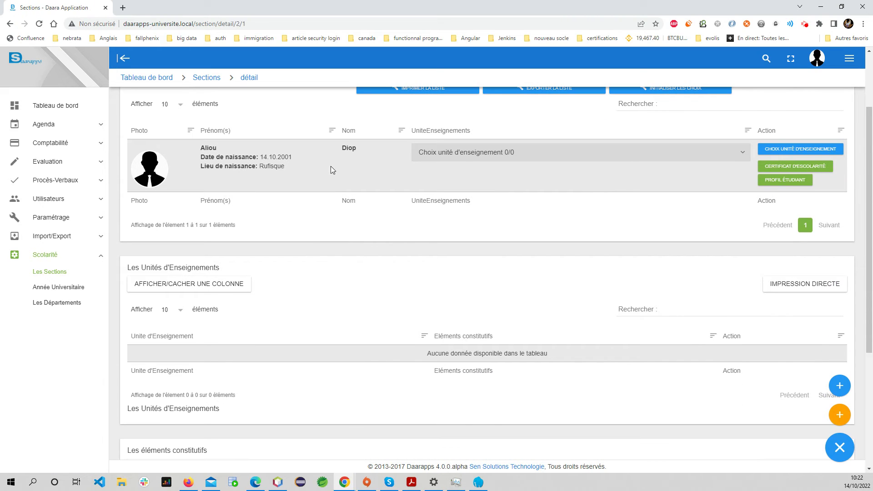
{"action": "scroll", "coordinate": [629, 252], "scroll_direction": "up", "scroll_amount": 3}
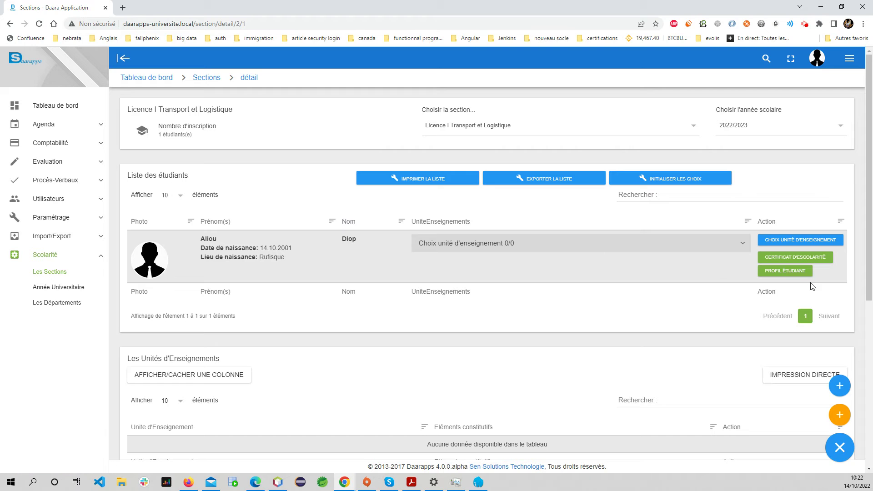
{"action": "scroll", "coordinate": [429, 259], "scroll_direction": "down", "scroll_amount": 3}
{"action": "scroll", "coordinate": [483, 227], "scroll_direction": "up", "scroll_amount": 2}
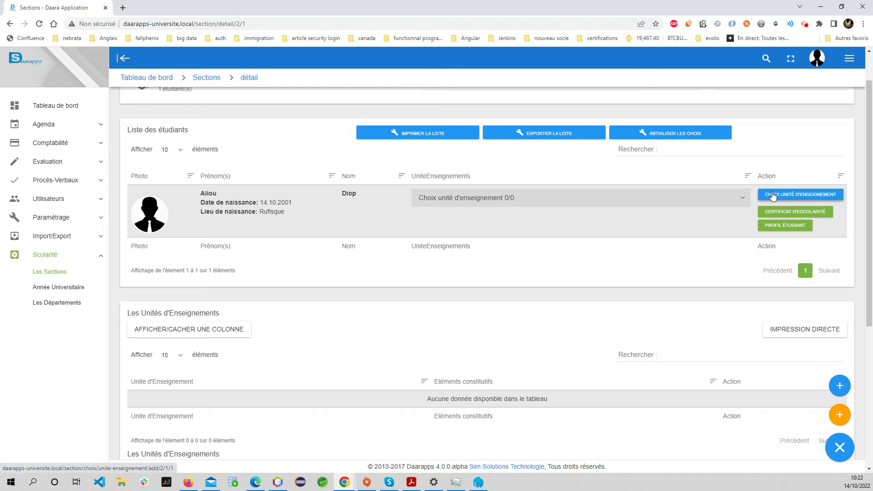
{"action": "left_click", "coordinate": [64, 144]}
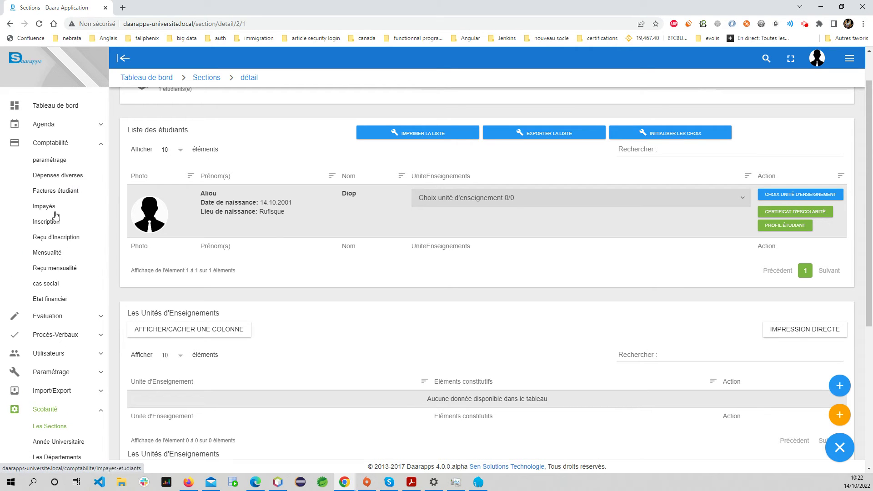
{"action": "left_click", "coordinate": [46, 222]}
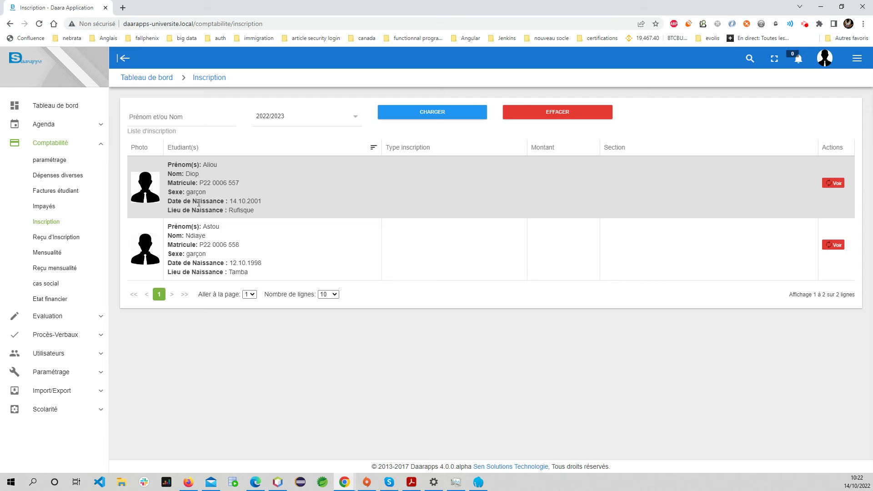
Set the first student to Transport et Logistique, UNIVERSITAIRE, with amount 18000
{"action": "left_click", "coordinate": [833, 184]}
{"action": "left_click", "coordinate": [627, 210]}
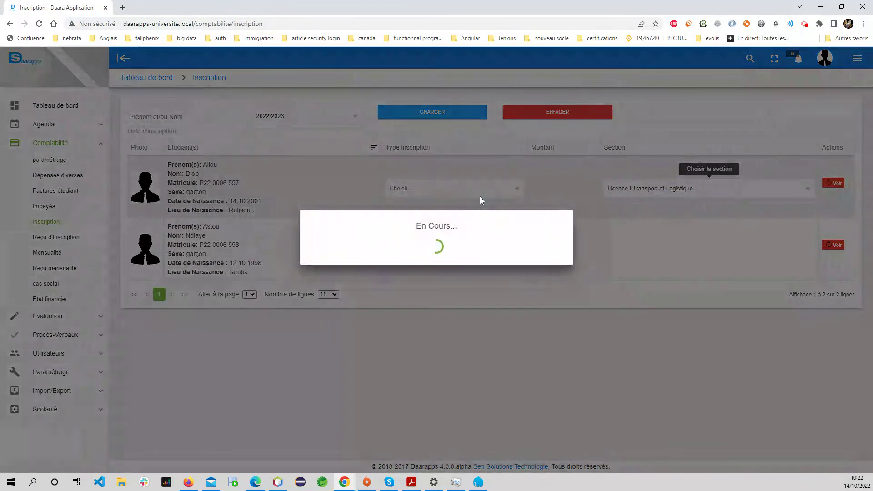
{"action": "left_click", "coordinate": [479, 196]}
{"action": "left_click", "coordinate": [482, 214]}
{"action": "left_click", "coordinate": [550, 191]}
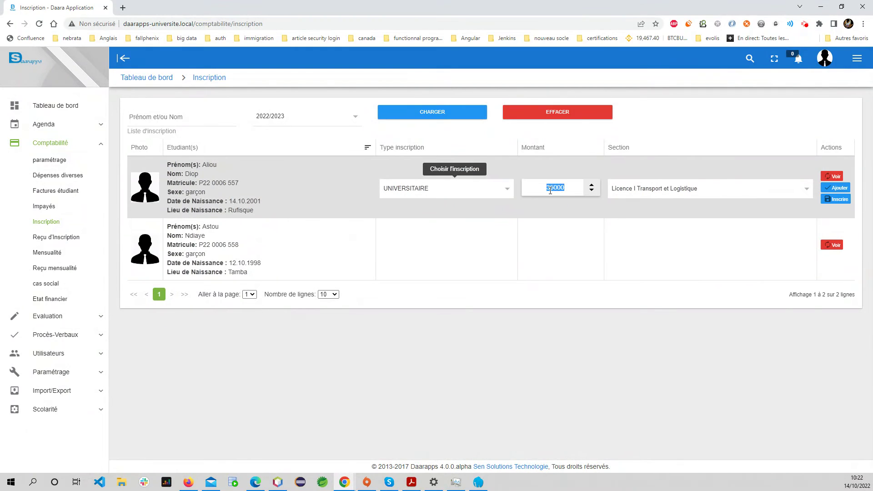
{"action": "key", "text": "End"}
{"action": "key", "text": "BackSpace"}
{"action": "key", "text": "BackSpace"}
{"action": "type", "text": "18"}
{"action": "left_click", "coordinate": [568, 376]}
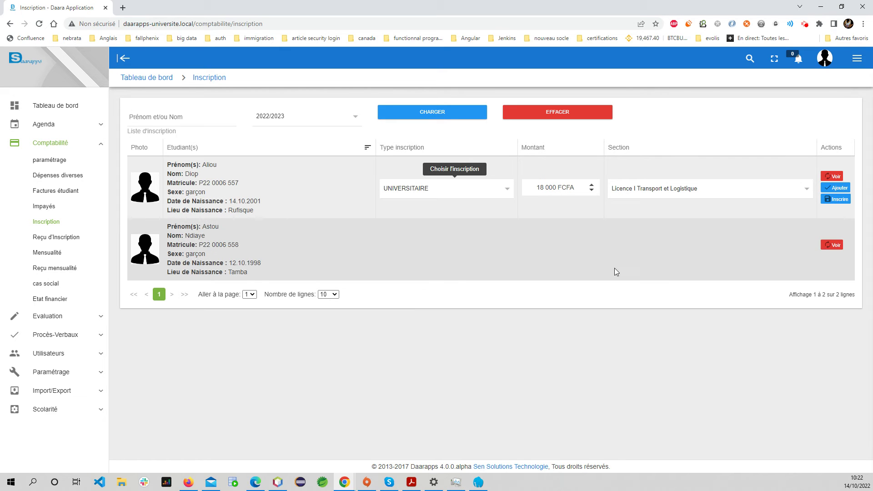
Give the second student Licence I Sciences Infirmières et Obstétricales (TC), UNIVERSITAIRE, and add both registrations
{"action": "left_click", "coordinate": [836, 245]}
{"action": "left_click", "coordinate": [664, 254]}
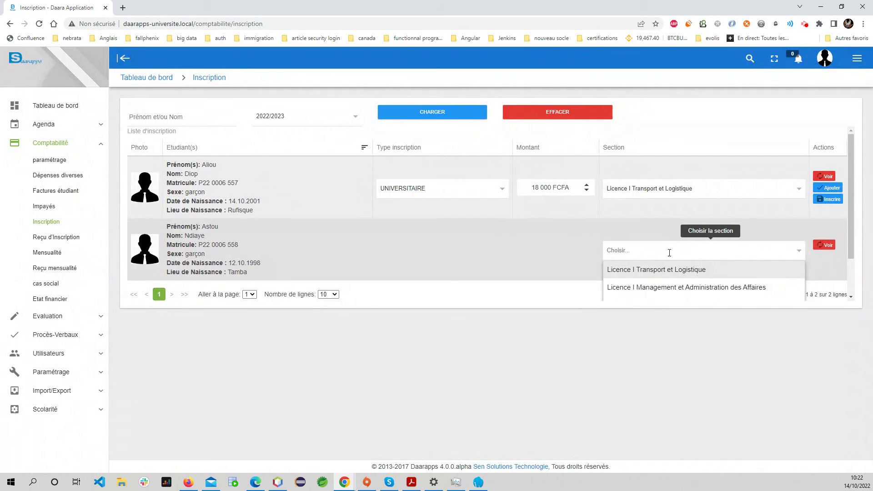
{"action": "scroll", "coordinate": [680, 292], "scroll_direction": "down", "scroll_amount": 1}
{"action": "left_click", "coordinate": [668, 258]}
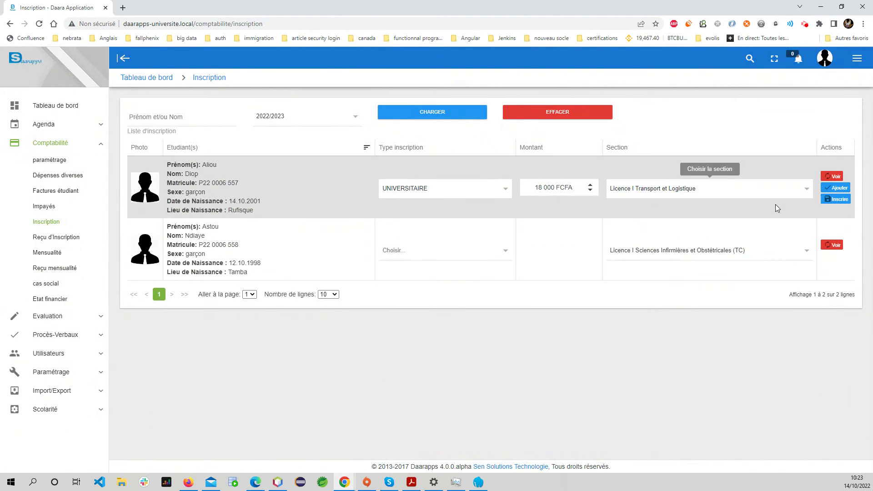
{"action": "left_click", "coordinate": [839, 188]}
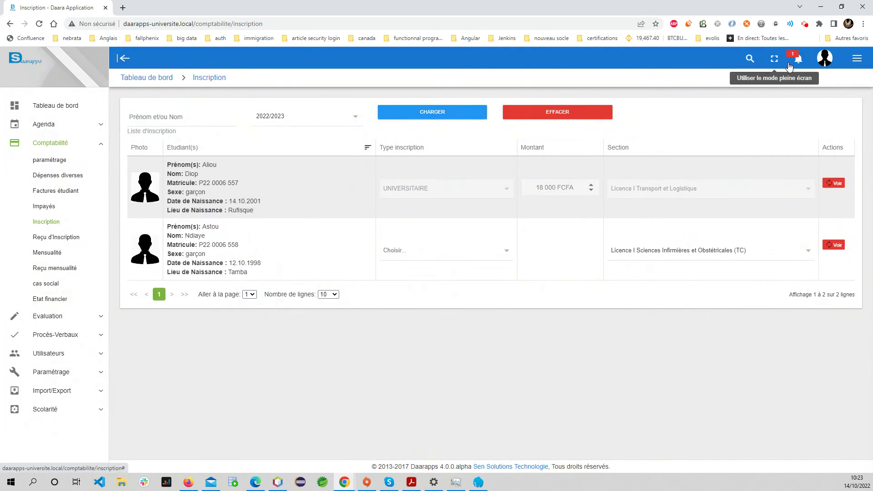
{"action": "left_click", "coordinate": [794, 59]}
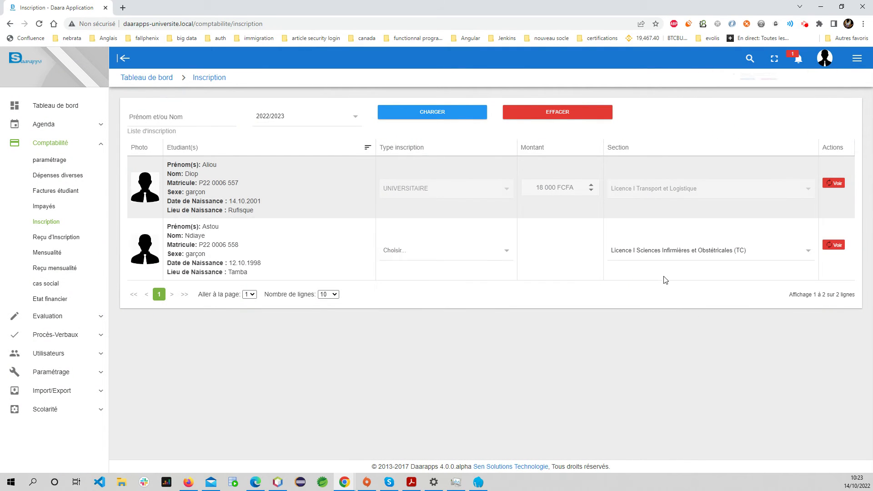
{"action": "left_click", "coordinate": [460, 255]}
{"action": "left_click", "coordinate": [454, 267]}
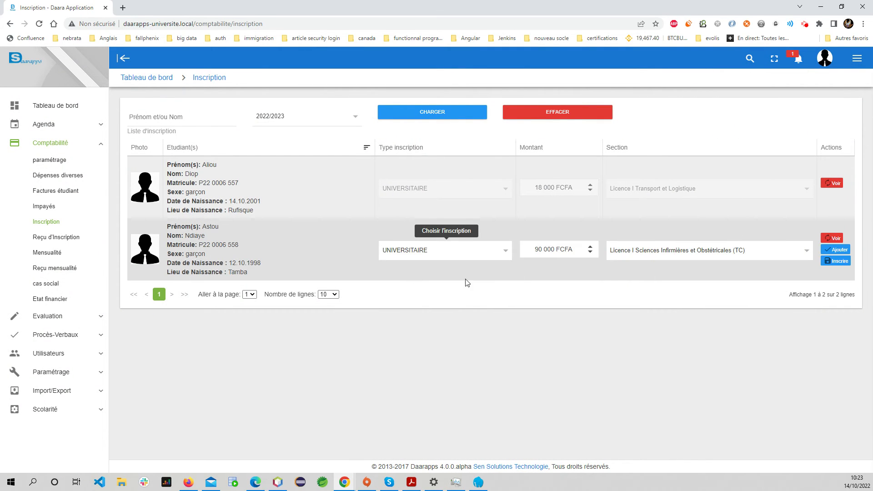
{"action": "left_click", "coordinate": [836, 249]}
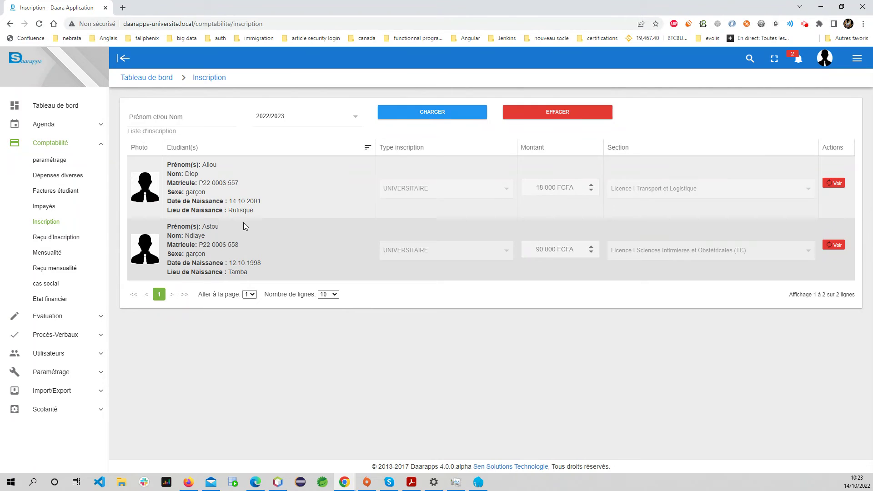
{"action": "left_click", "coordinate": [185, 122]}
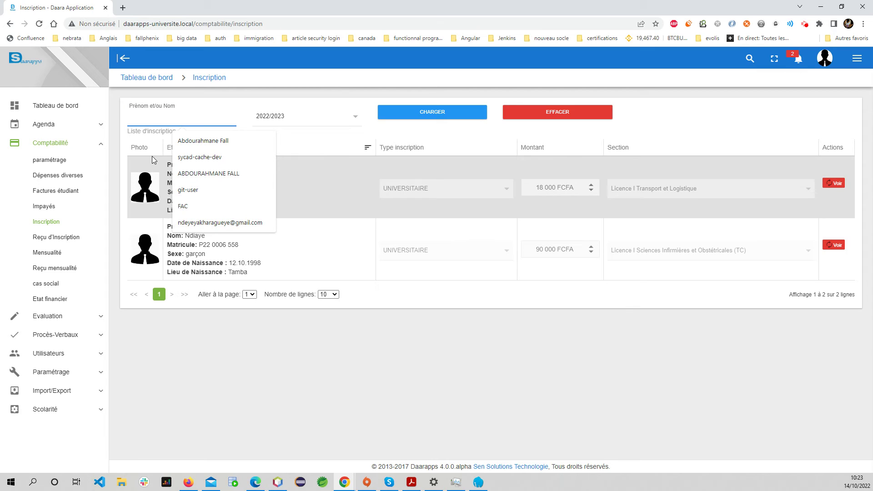
Validate both pending registrations (108000 total) from the notification bell, then close the receipt print dialog
{"action": "left_click", "coordinate": [476, 313]}
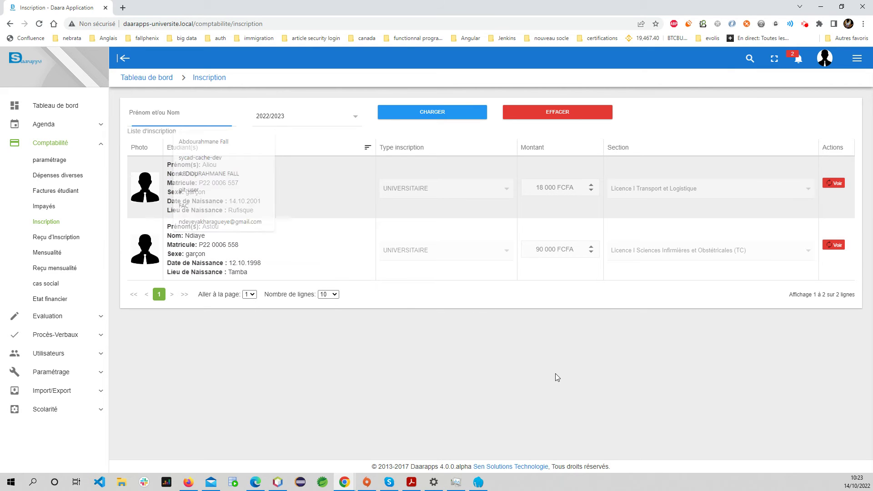
{"action": "left_click", "coordinate": [798, 58]}
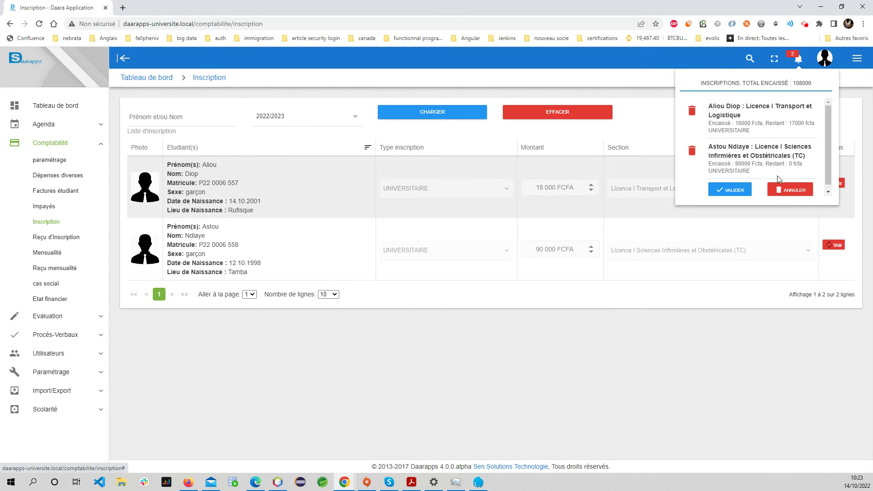
{"action": "left_click", "coordinate": [725, 189]}
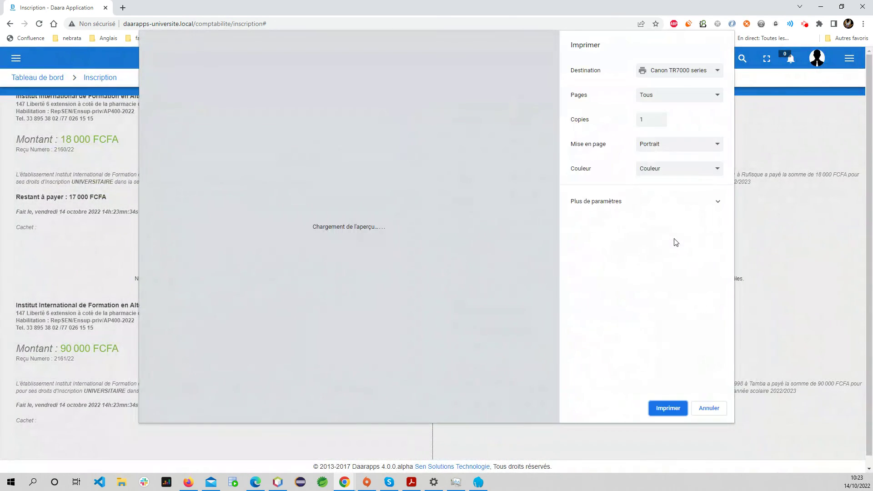
{"action": "scroll", "coordinate": [394, 234], "scroll_direction": "down", "scroll_amount": 7}
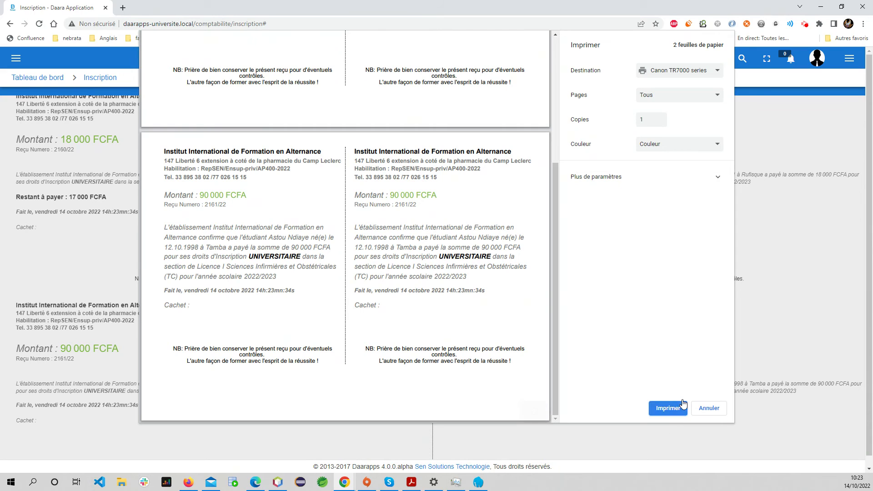
{"action": "left_click", "coordinate": [709, 407]}
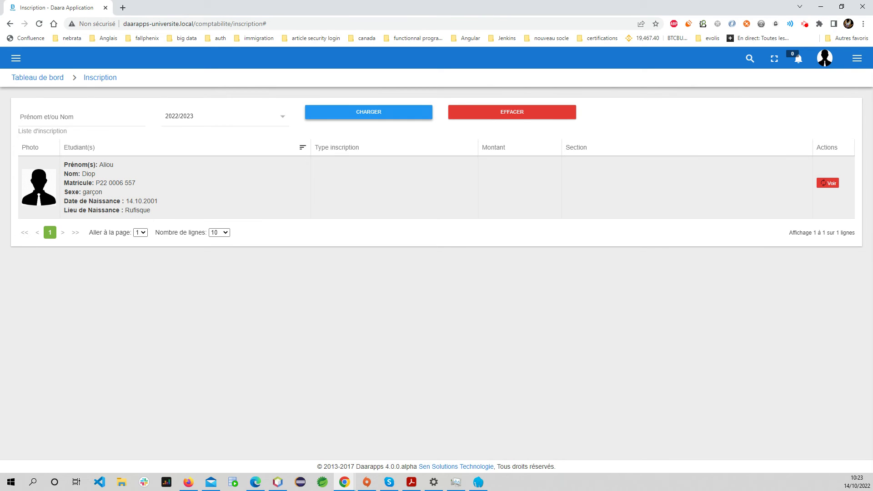
On the Mensualité page, choose the UNIVERSITAIRE monthly payment type for the first student
{"action": "left_click", "coordinate": [16, 59]}
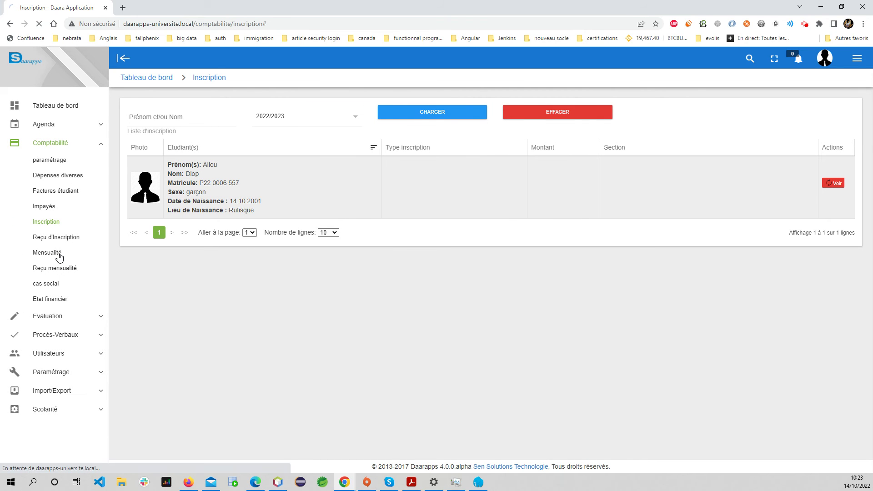
{"action": "left_click", "coordinate": [51, 255]}
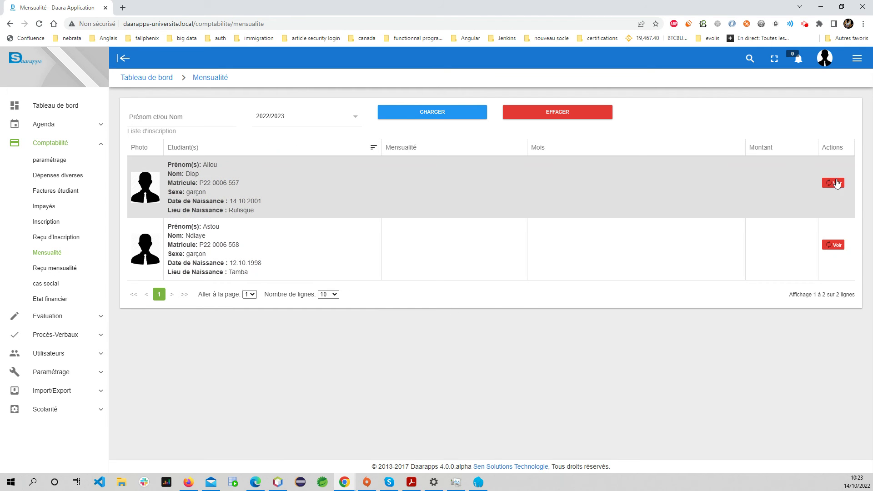
{"action": "left_click", "coordinate": [836, 183]}
{"action": "left_click", "coordinate": [425, 189]}
{"action": "left_click", "coordinate": [420, 208]}
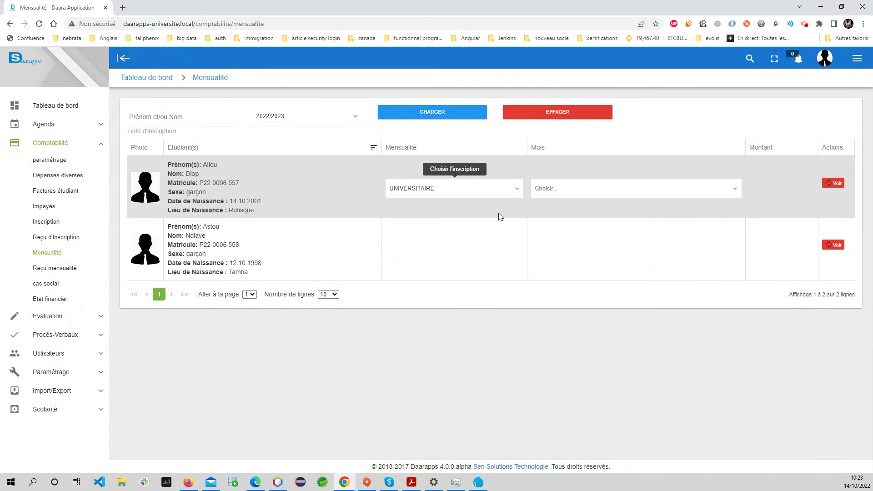
Select janvier, set the monthly amount to 25000, and go to Reçu mensualité
{"action": "left_click", "coordinate": [601, 193]}
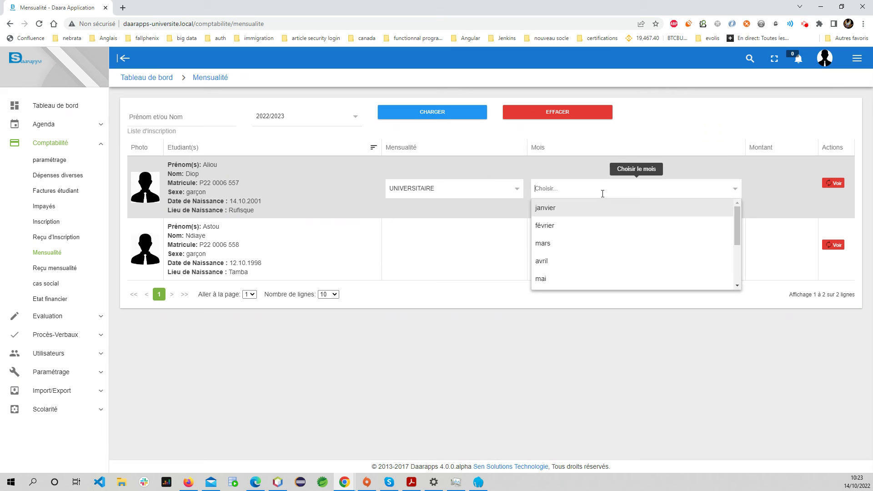
{"action": "left_click", "coordinate": [410, 188]}
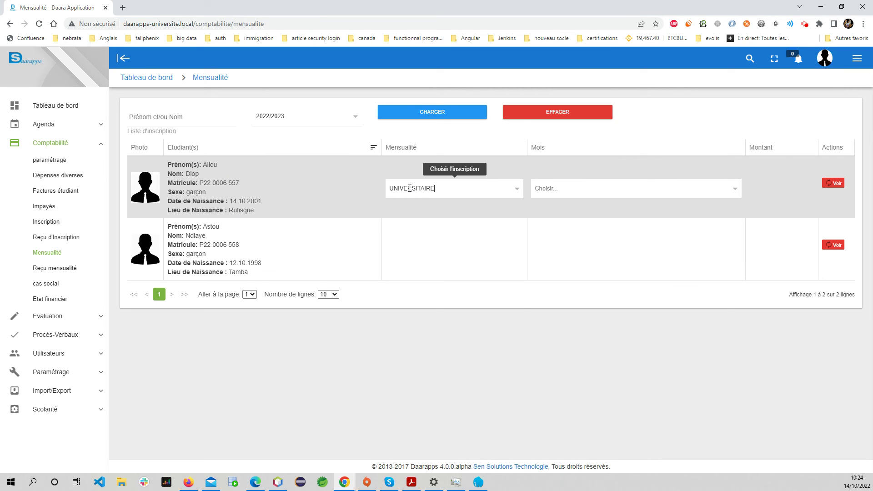
{"action": "left_click", "coordinate": [562, 188]}
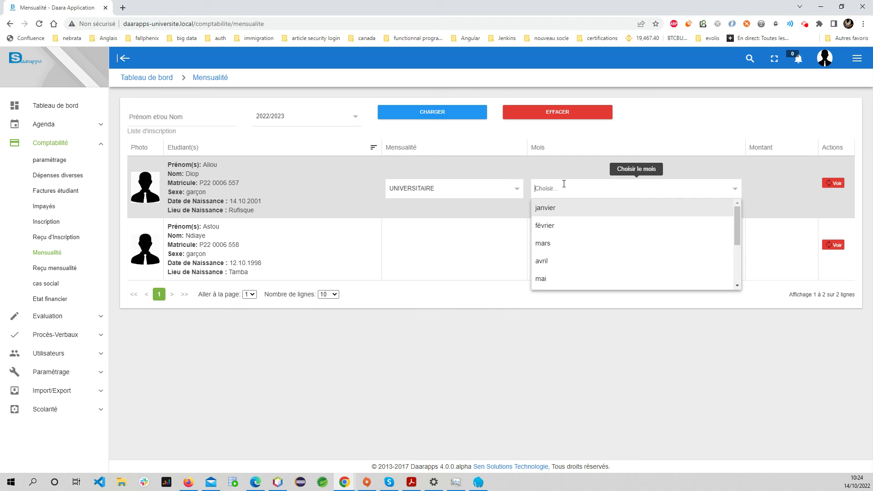
{"action": "left_click", "coordinate": [574, 214]}
{"action": "left_click", "coordinate": [767, 188]}
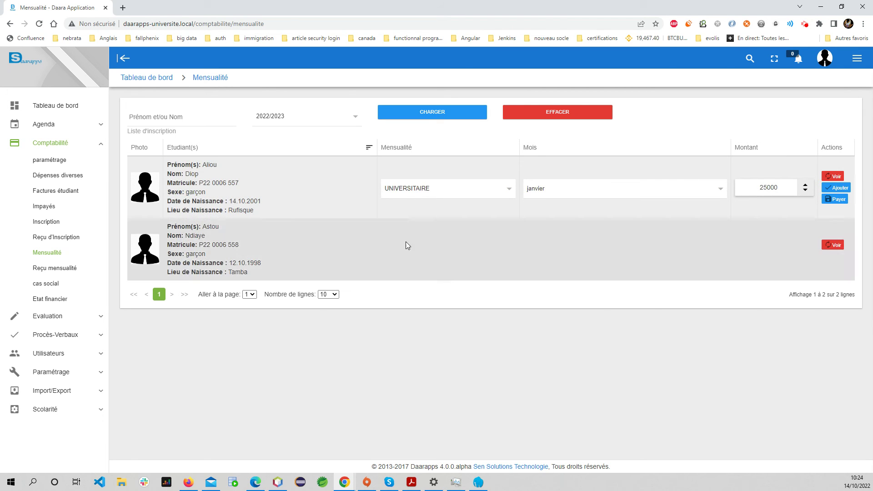
{"action": "left_click", "coordinate": [55, 268]}
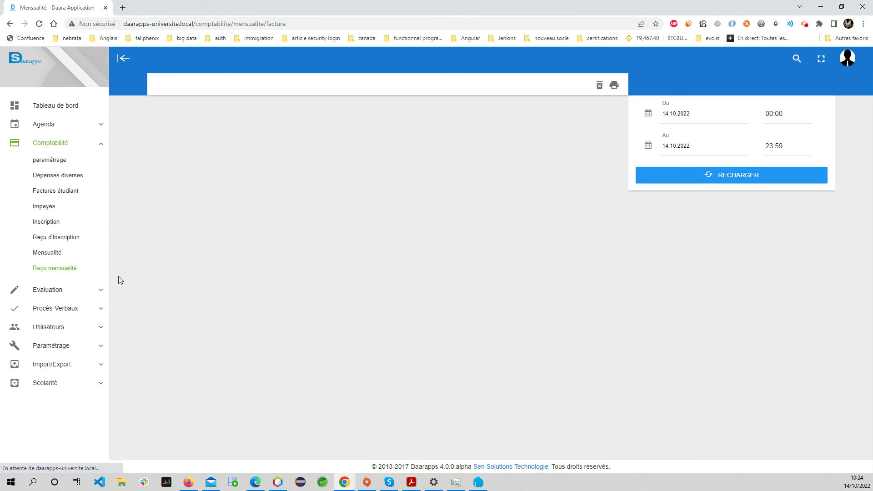
Register the first student in Licence I Transport et Logistique (UNIVERSITAIRE) for 17 000 FCFA
{"action": "left_click", "coordinate": [44, 222]}
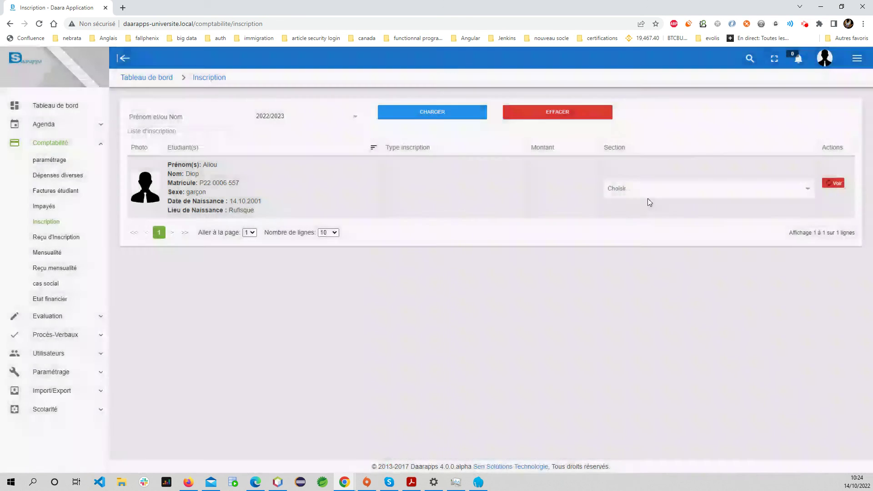
{"action": "left_click", "coordinate": [649, 191]}
{"action": "left_click", "coordinate": [643, 209]}
{"action": "left_click", "coordinate": [470, 192]}
{"action": "left_click", "coordinate": [450, 211]}
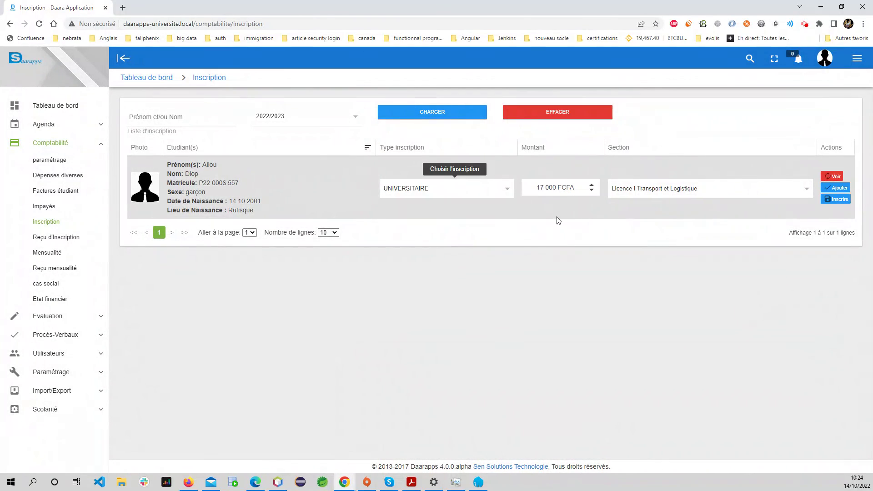
{"action": "left_click", "coordinate": [839, 201]}
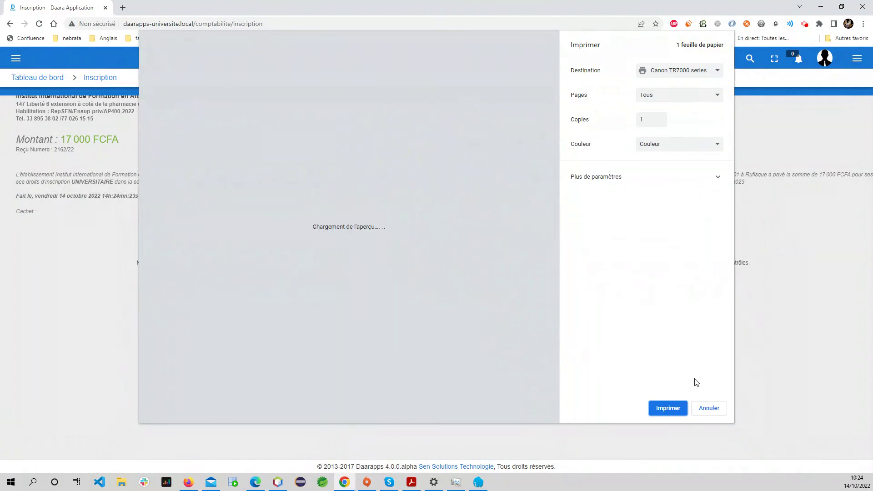
{"action": "left_click", "coordinate": [707, 410]}
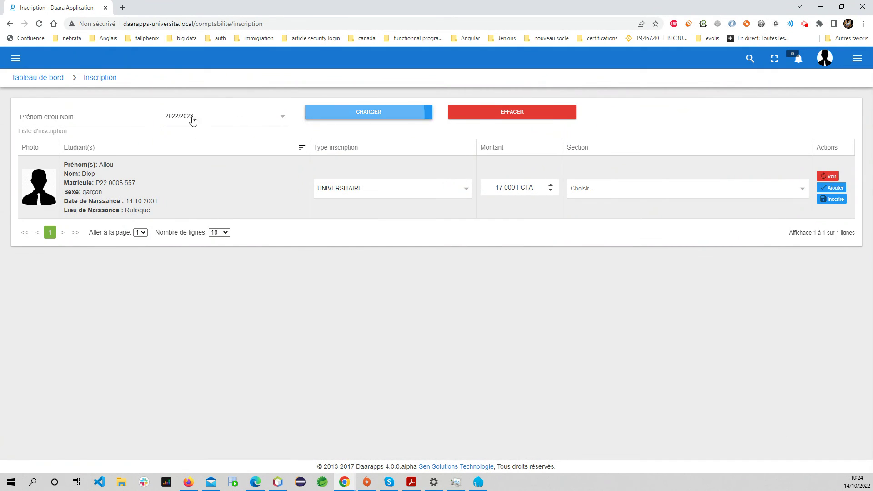
{"action": "left_click", "coordinate": [19, 60]}
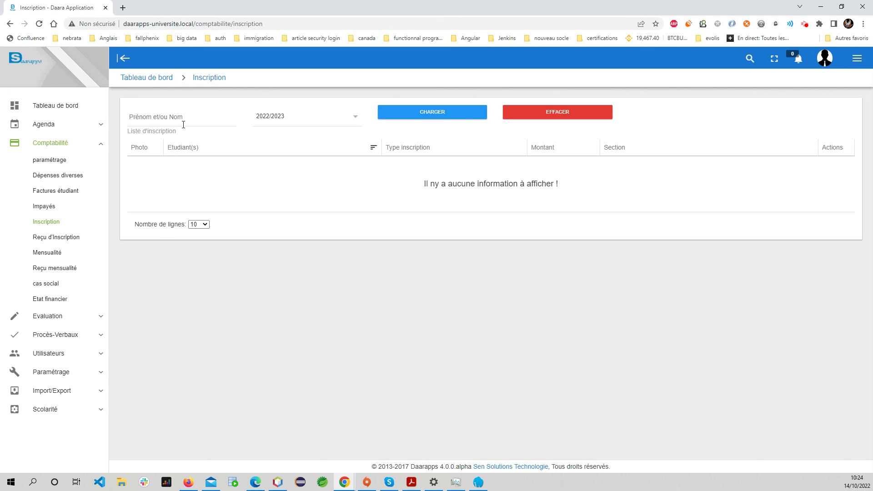
{"action": "left_click", "coordinate": [186, 119]}
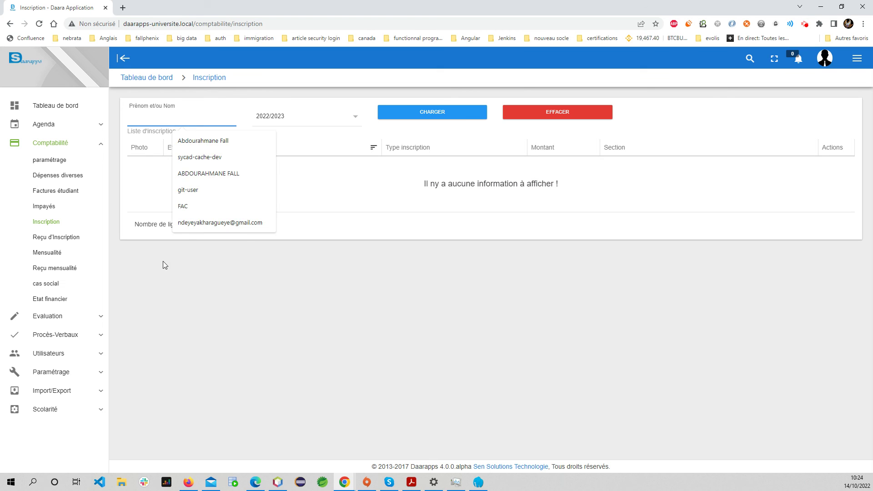
{"action": "left_click", "coordinate": [213, 289]}
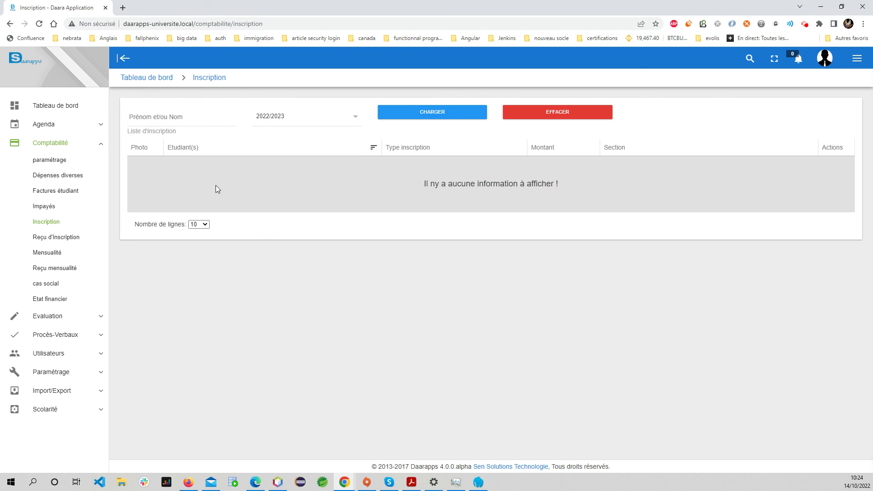